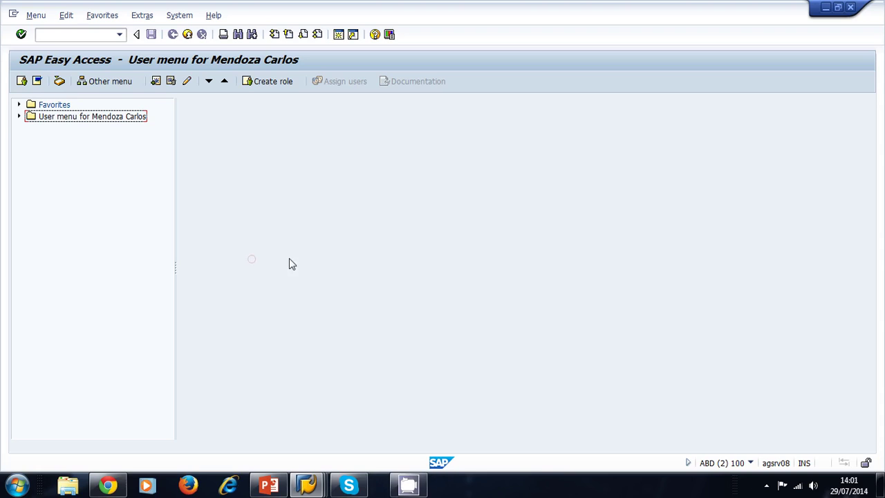
# Open the ABAP Dictionary with transaction SE11
pyautogui.click(84, 38)
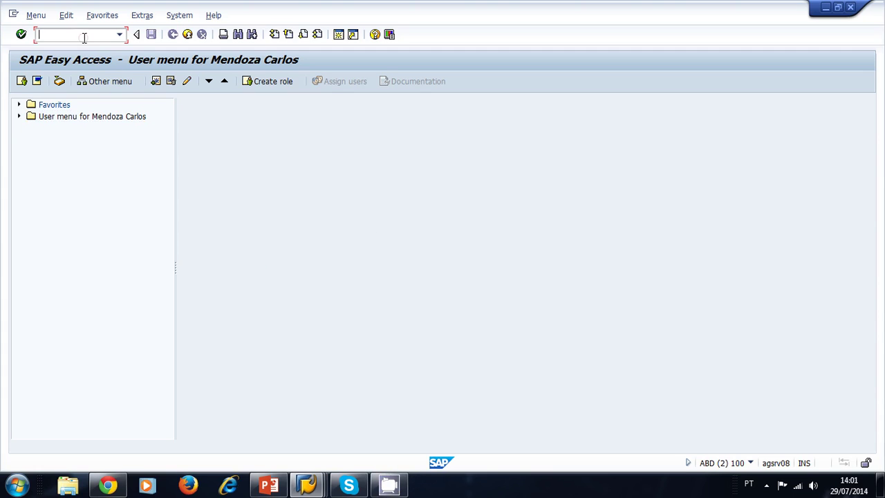
pyautogui.write('se11')
pyautogui.press('Return')
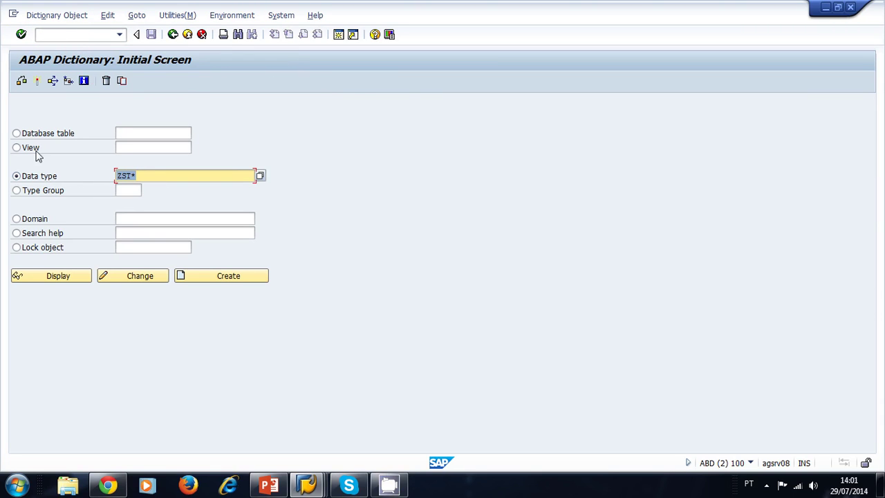
# Enter data type name ztt_flight_report and start creating it
pyautogui.click(144, 176)
pyautogui.doubleClick(143, 175)
pyautogui.write('z')
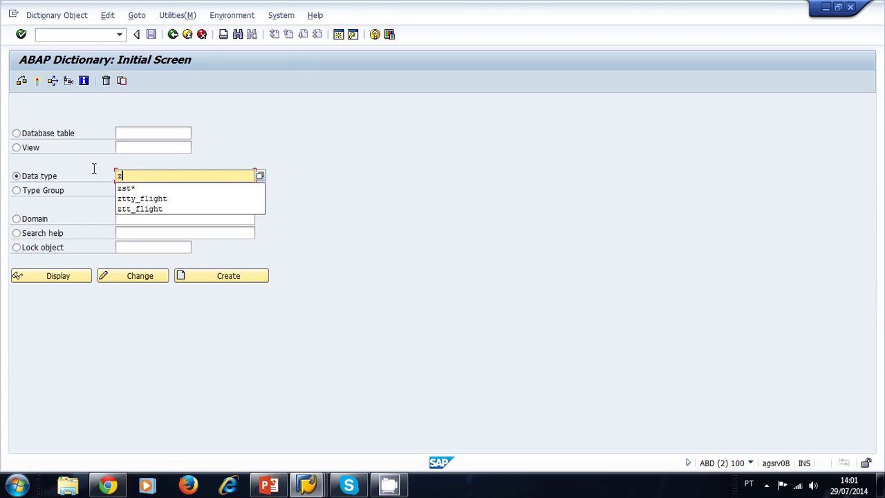
pyautogui.write('t')
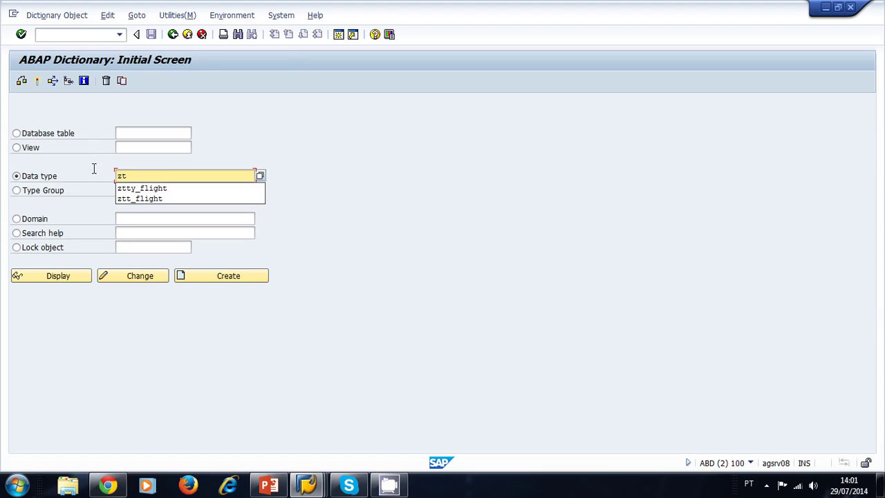
pyautogui.write('t')
pyautogui.write('_fl')
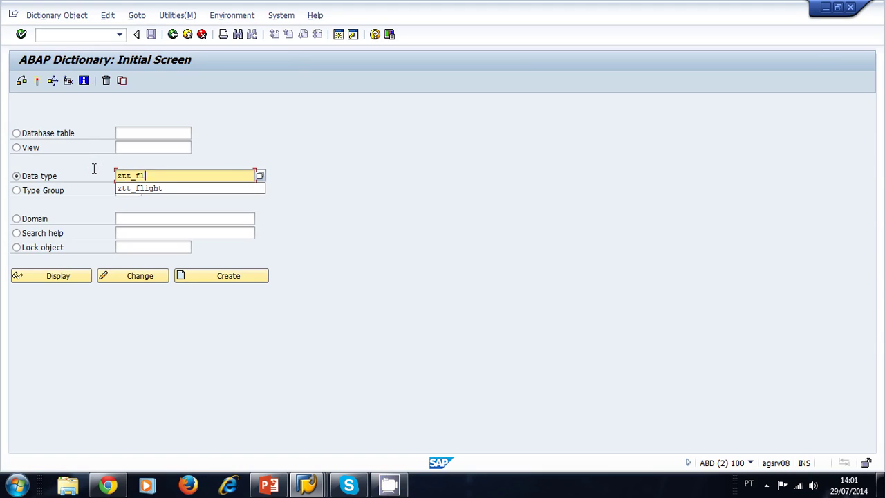
pyautogui.write('ight_report')
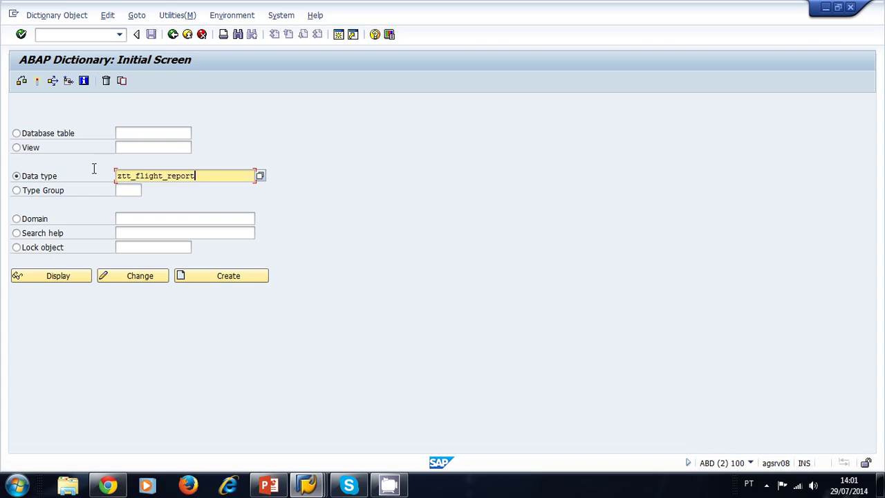
pyautogui.click(205, 277)
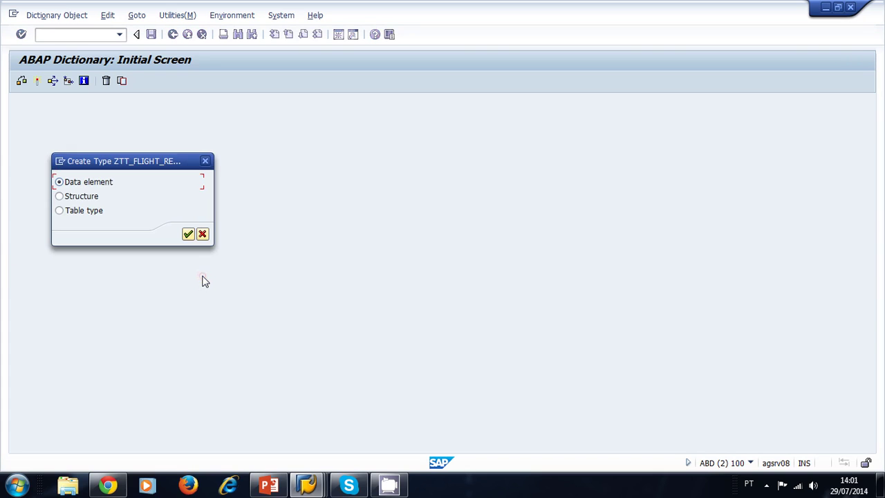
# Make ZTT_FLIGHT_REPORT a table type with short text 'Table Type Flight Report'
pyautogui.click(60, 210)
pyautogui.click(188, 234)
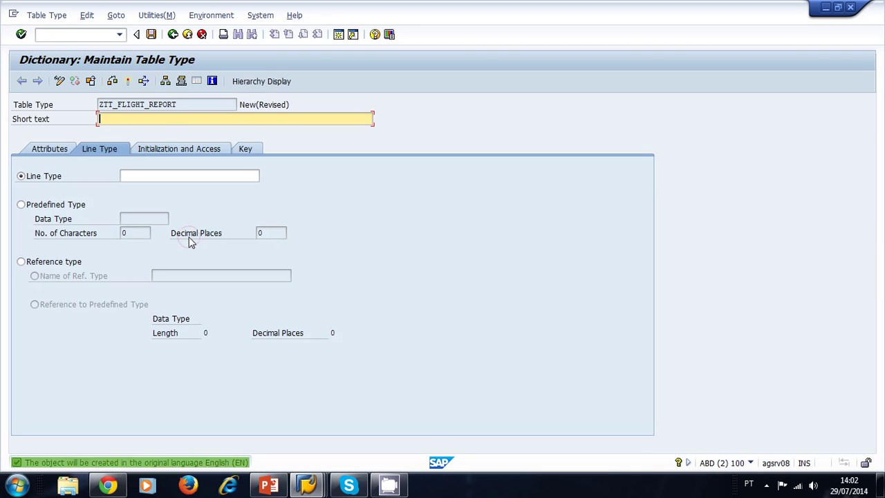
pyautogui.click(168, 118)
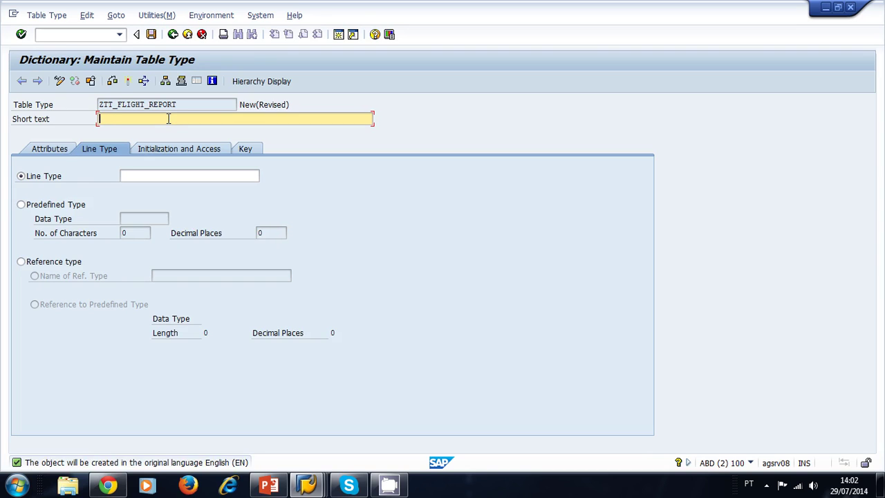
pyautogui.write('Table Type')
pyautogui.write(' Report')
pyautogui.press('Left')
pyautogui.press('Left')
pyautogui.press('Left')
pyautogui.press('Left')
pyautogui.press('Left')
pyautogui.write('F')
pyautogui.write('light')
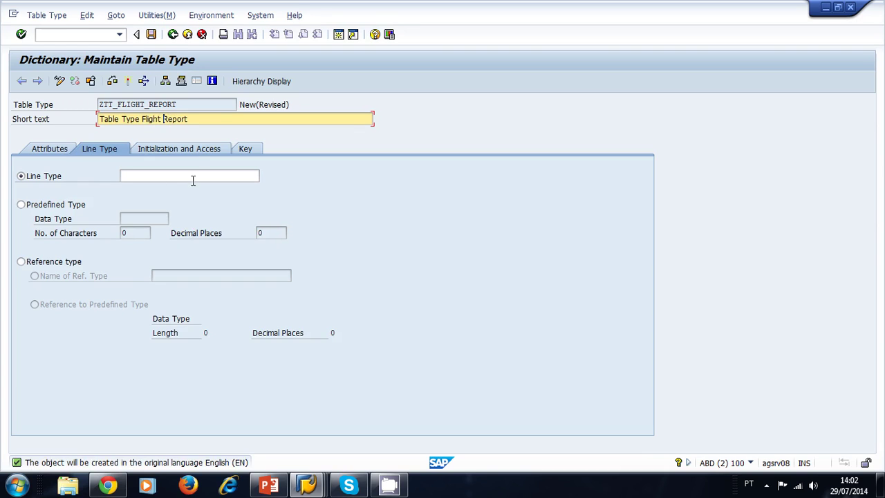
# Search structures matching zst* and pick ZST_FLIGHT_REPORT as the line type
pyautogui.click(192, 179)
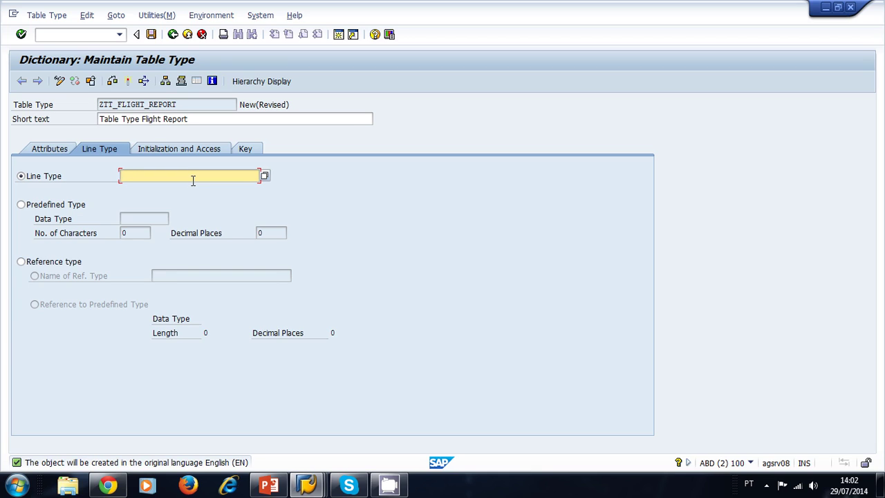
pyautogui.write('zst')
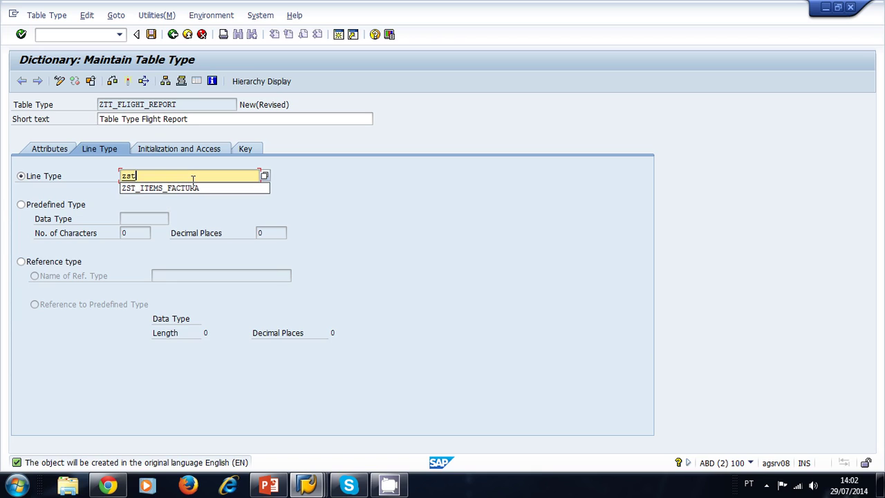
pyautogui.write('*')
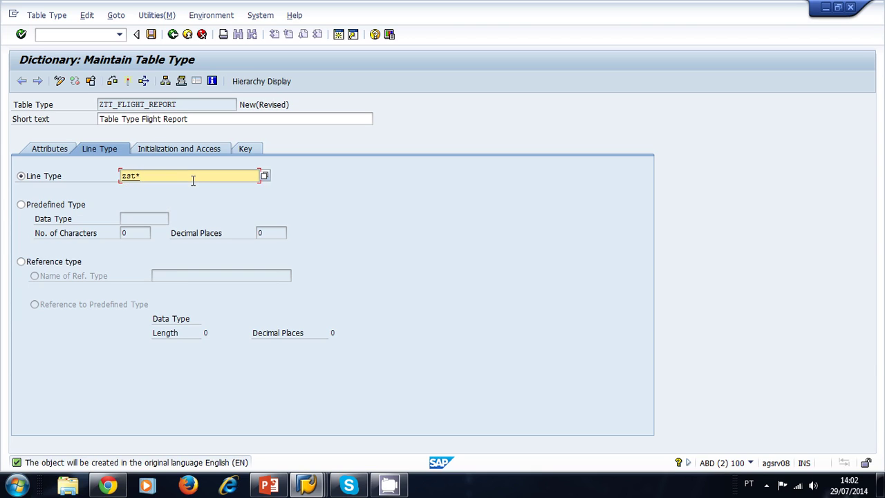
pyautogui.click(265, 176)
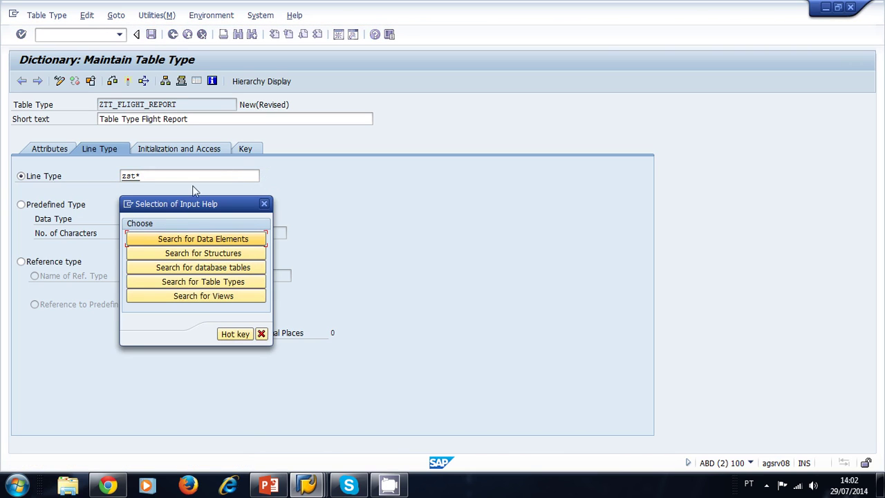
pyautogui.click(235, 255)
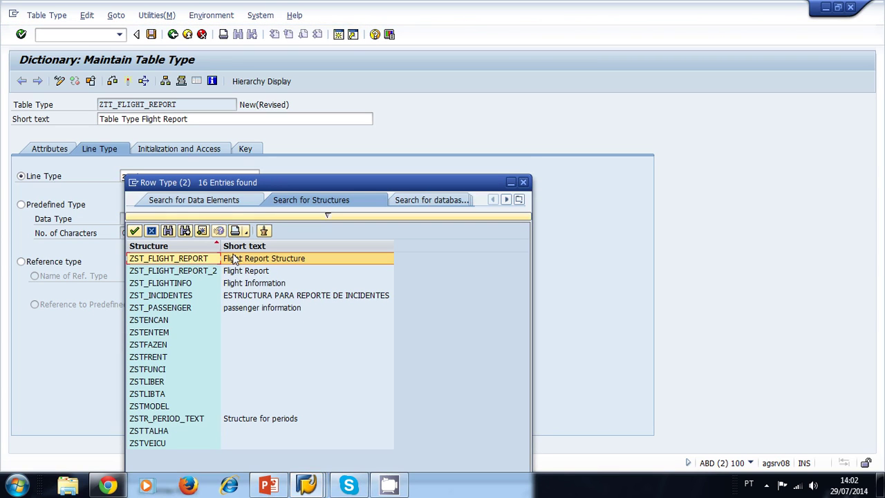
pyautogui.doubleClick(190, 260)
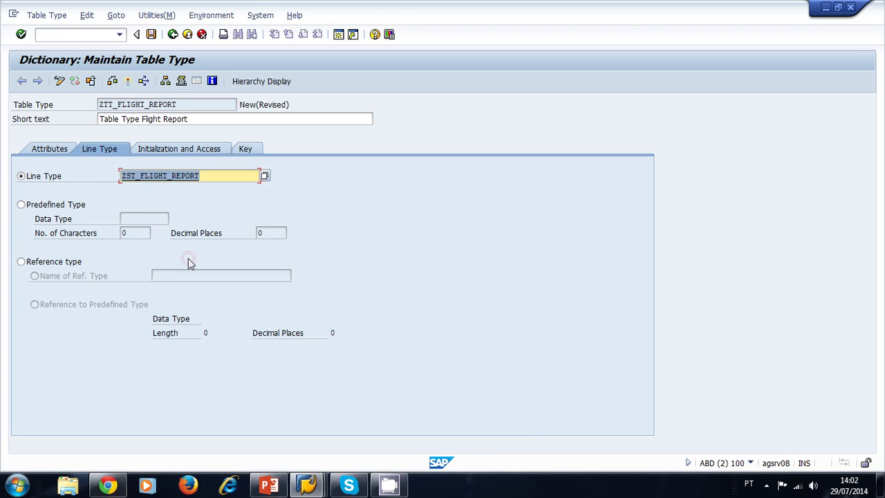
# Save ZTT_FLIGHT_REPORT in package ZABAP_COURSE under the transport request
pyautogui.press('F3')
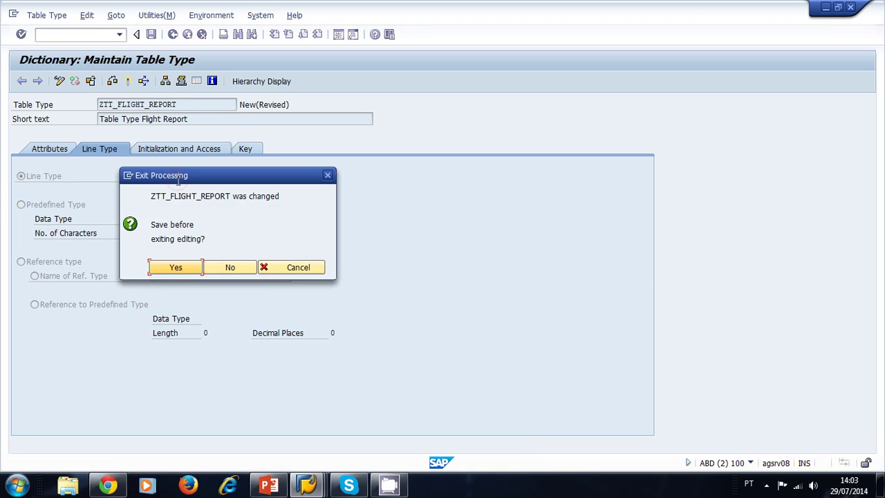
pyautogui.click(178, 269)
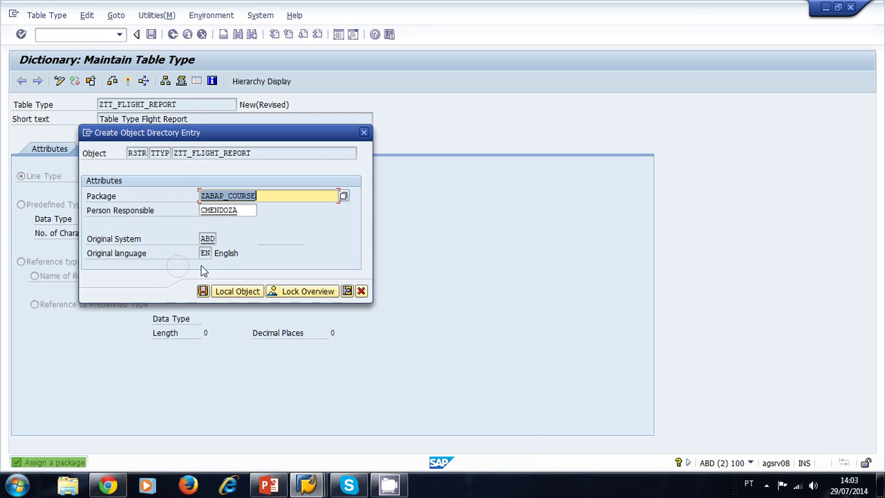
pyautogui.click(202, 291)
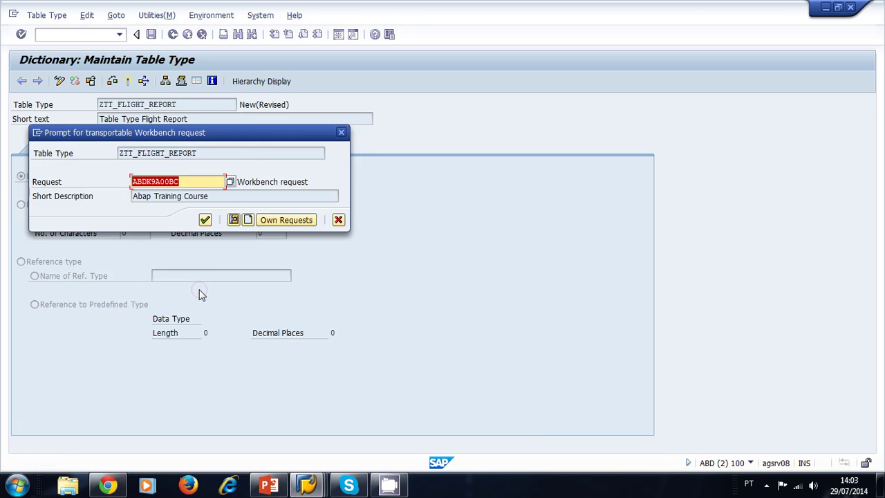
pyautogui.click(205, 220)
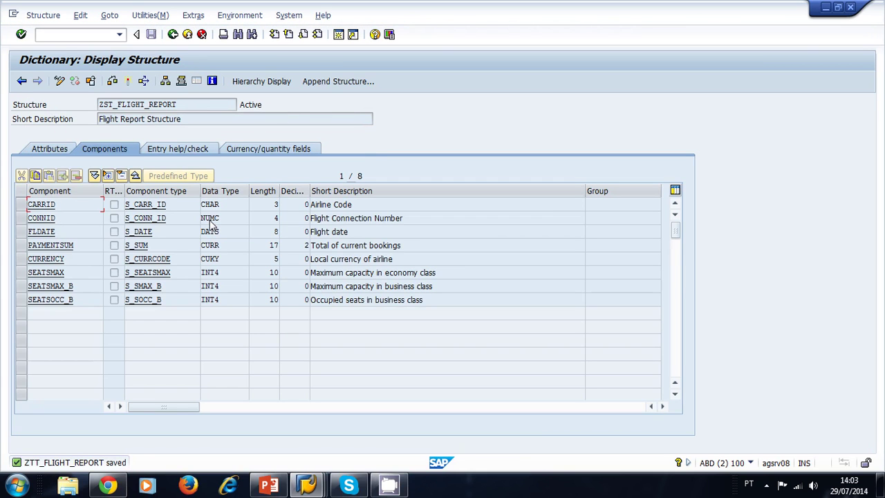
# Review ZST_FLIGHT_REPORT's components from FLDATE to SEATSOCC_B, then return to the table type
pyautogui.click(72, 230)
pyautogui.moveTo(193, 104); pyautogui.dragTo(97, 104)
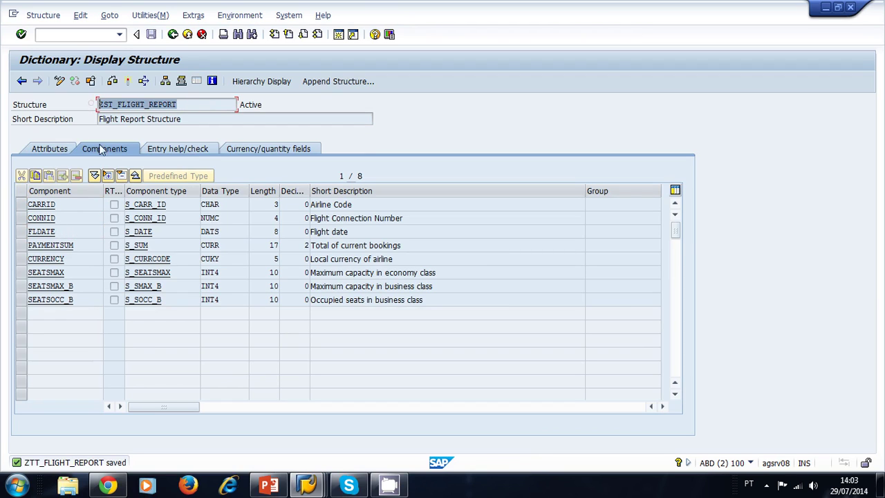
pyautogui.click(85, 244)
pyautogui.click(82, 299)
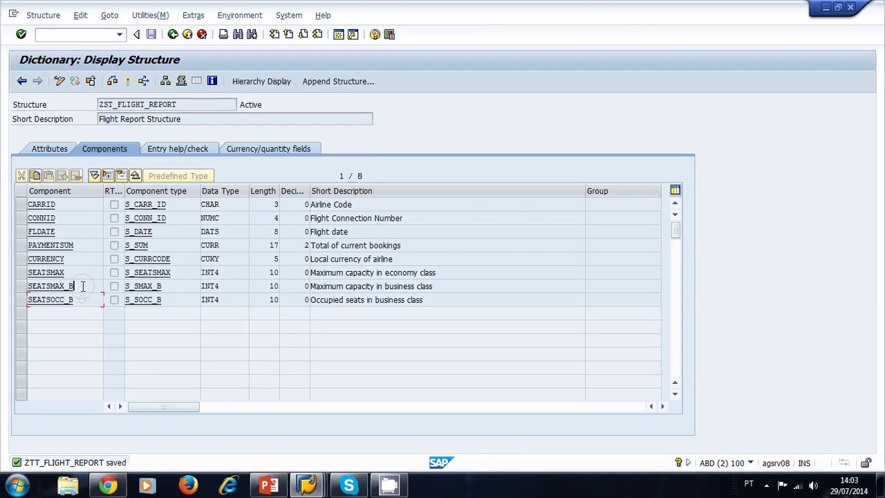
pyautogui.click(82, 272)
pyautogui.click(83, 244)
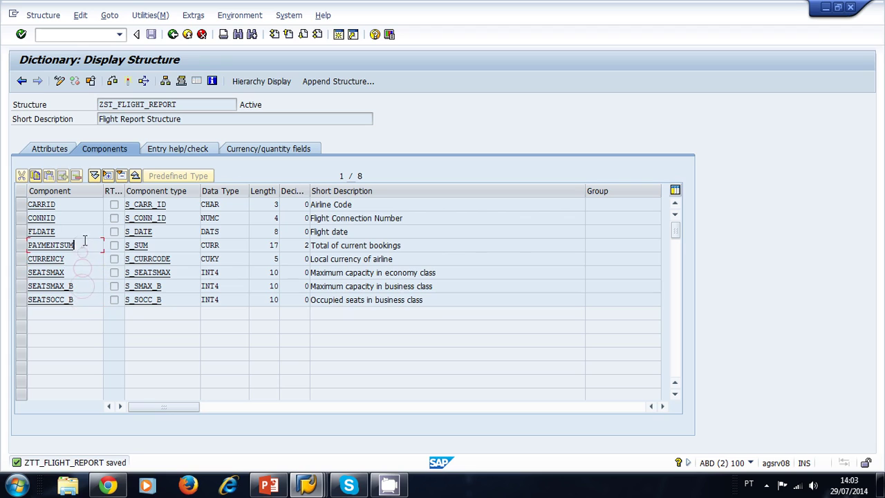
pyautogui.click(172, 35)
pyautogui.click(219, 176)
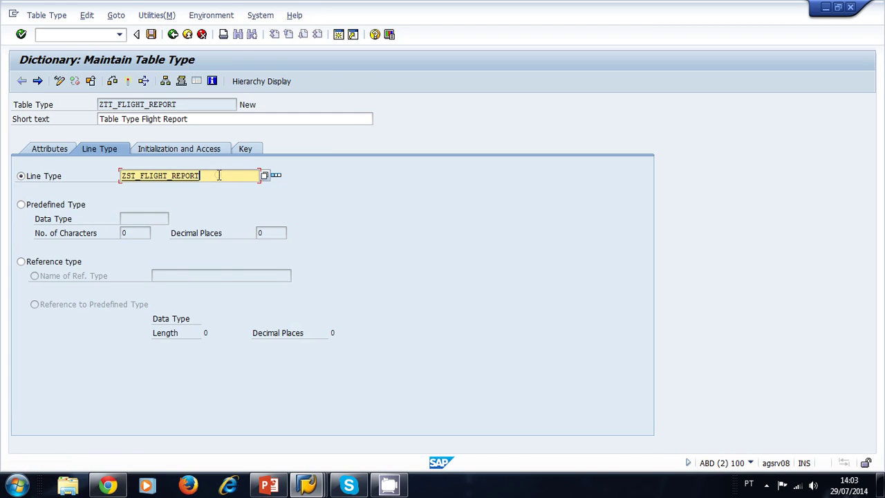
# Check the Initialization and Access settings, keeping Standard Table access for ZTT_FLIGHT_REPORT
pyautogui.doubleClick(218, 175)
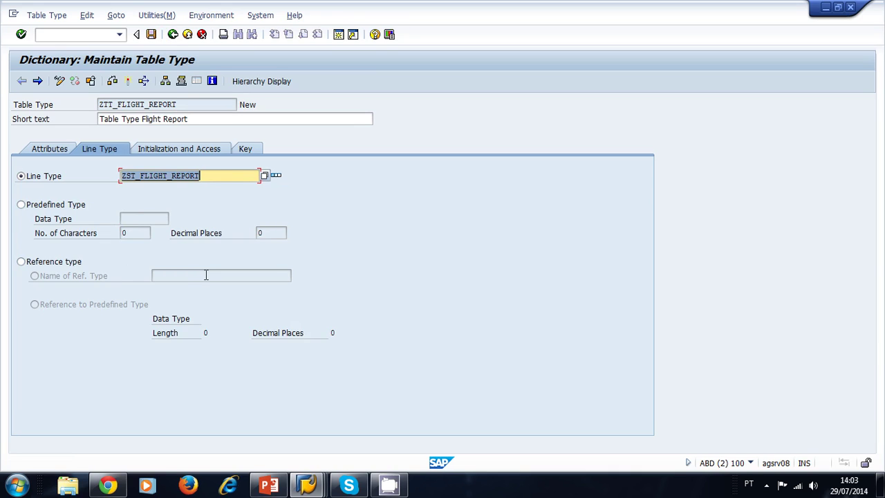
pyautogui.click(171, 151)
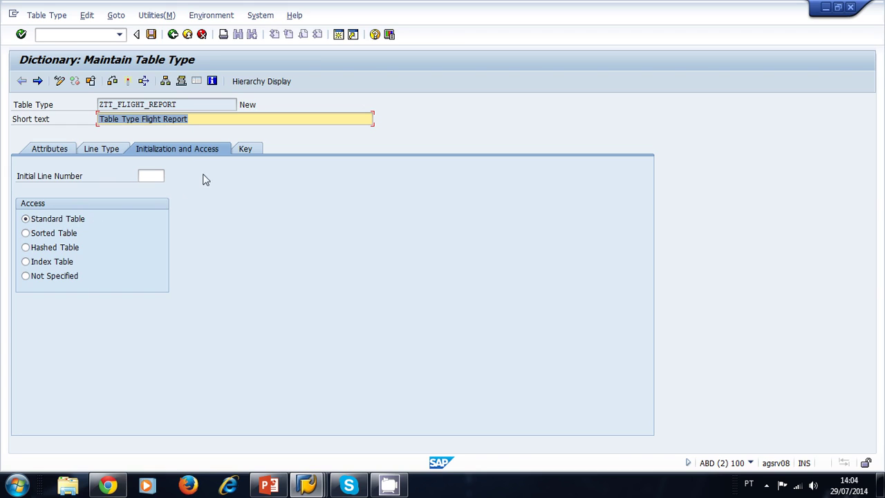
pyautogui.click(245, 148)
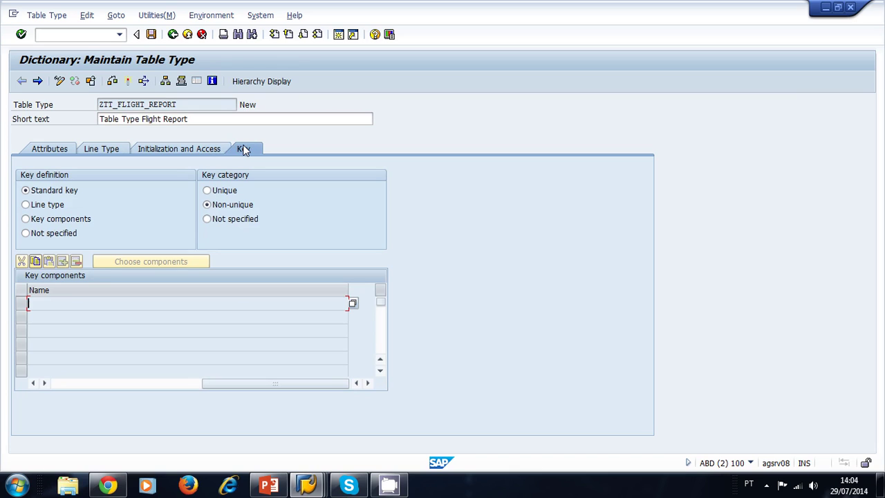
pyautogui.moveTo(251, 385); pyautogui.dragTo(47, 387)
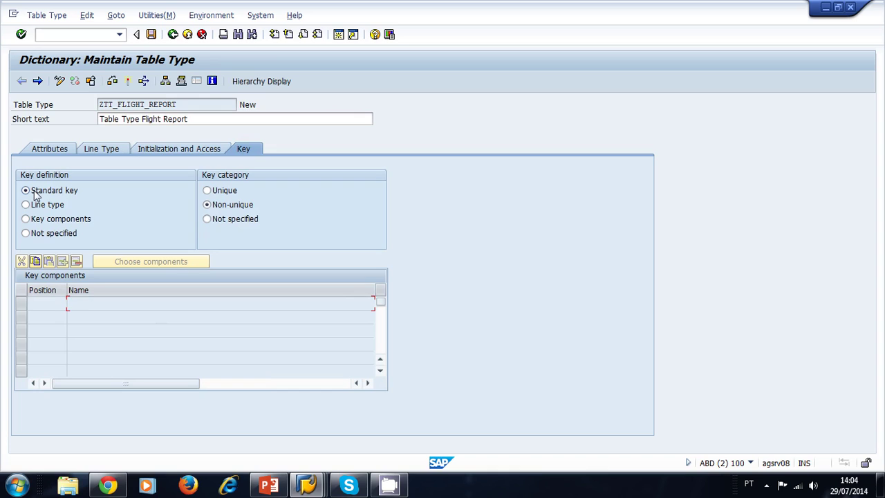
pyautogui.click(207, 205)
# Activate table type ZTT_FLIGHT_REPORT and check its new Active status
pyautogui.click(190, 149)
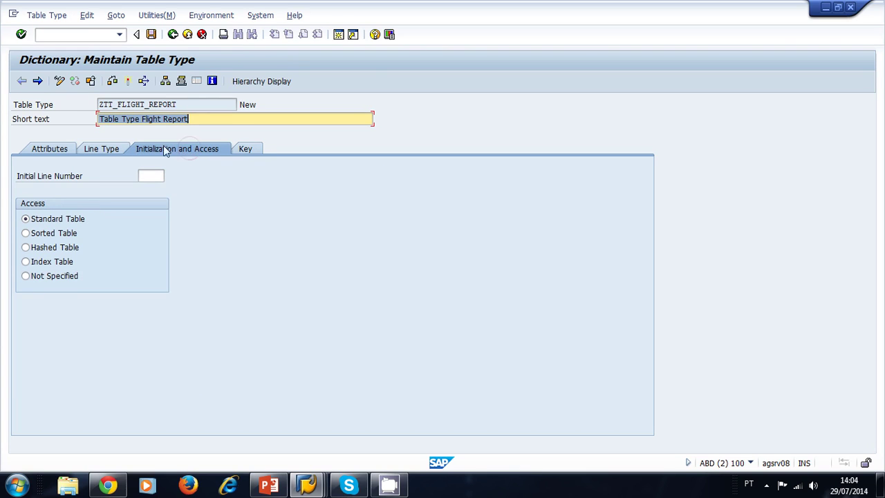
pyautogui.click(105, 148)
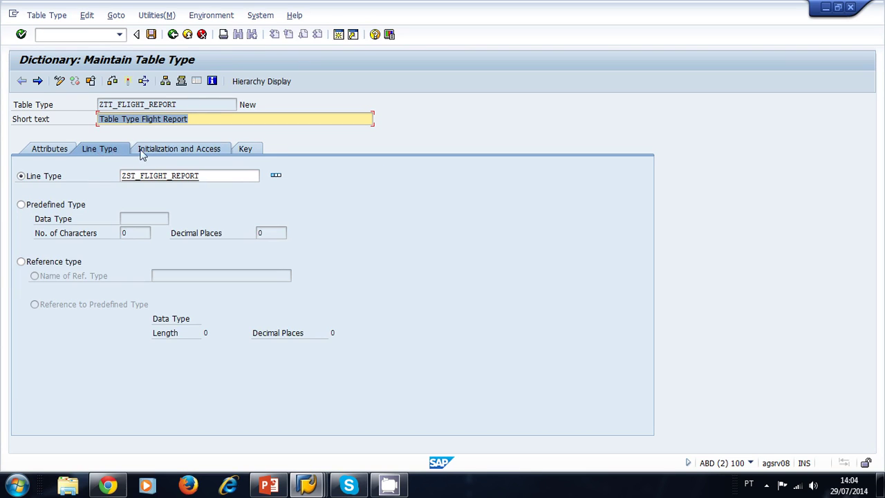
pyautogui.click(127, 82)
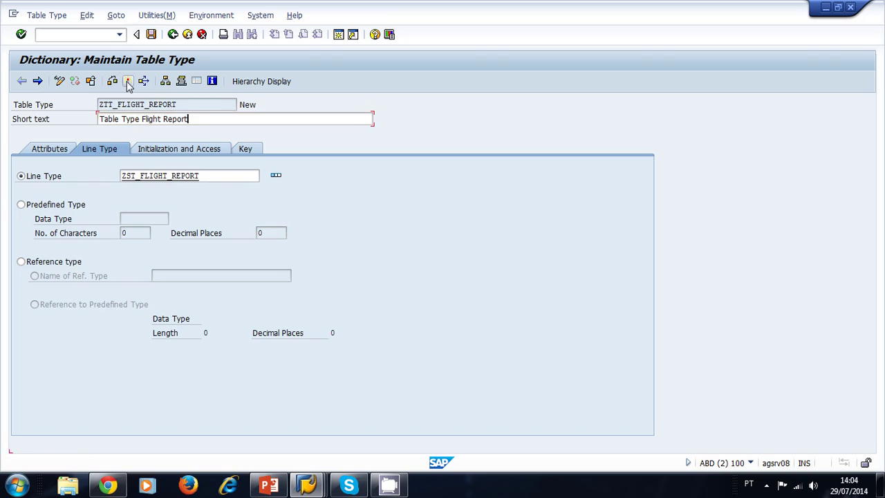
pyautogui.click(253, 105)
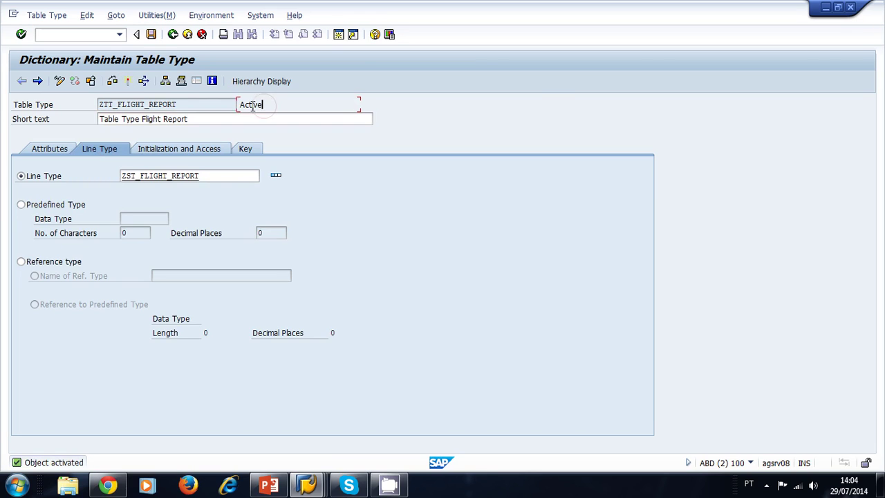
pyautogui.moveTo(188, 103); pyautogui.dragTo(66, 98)
pyautogui.hotkey('ctrl', 'c')
# Open the Object Navigator (SE80) and load package ZFLIGHT
pyautogui.click(173, 34)
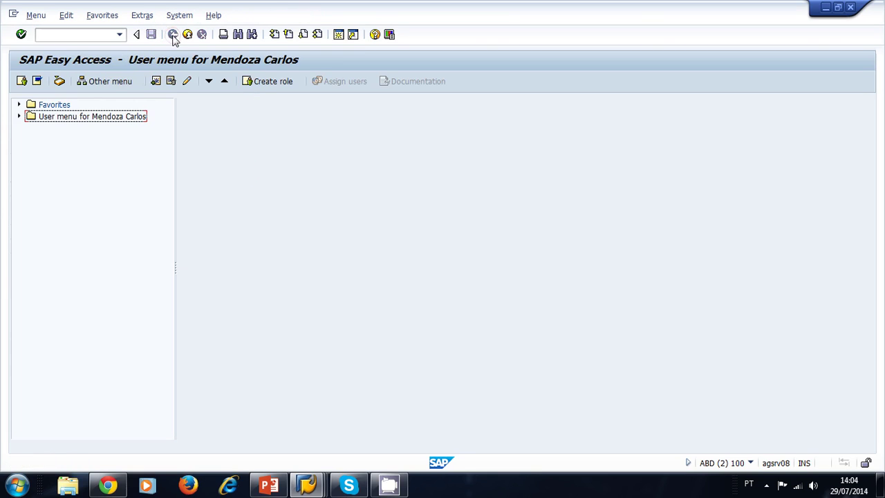
pyautogui.write('s')
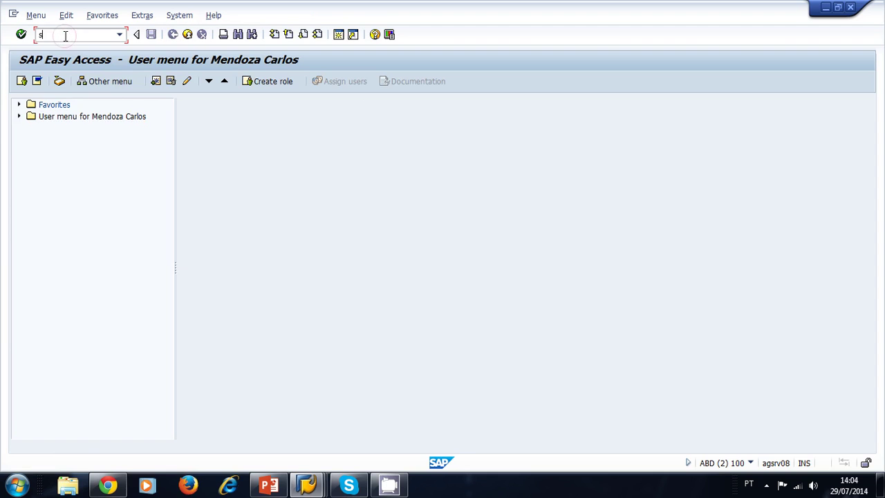
pyautogui.write('e80')
pyautogui.press('Return')
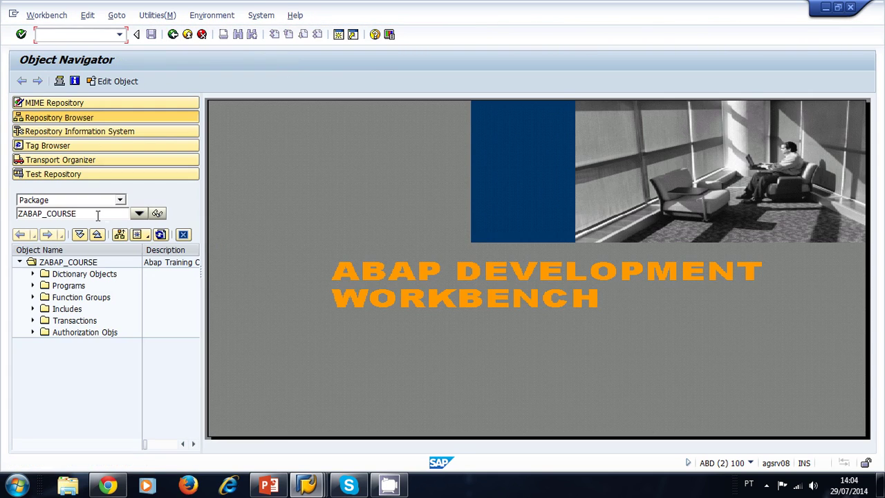
pyautogui.moveTo(97, 214); pyautogui.dragTo(22, 214)
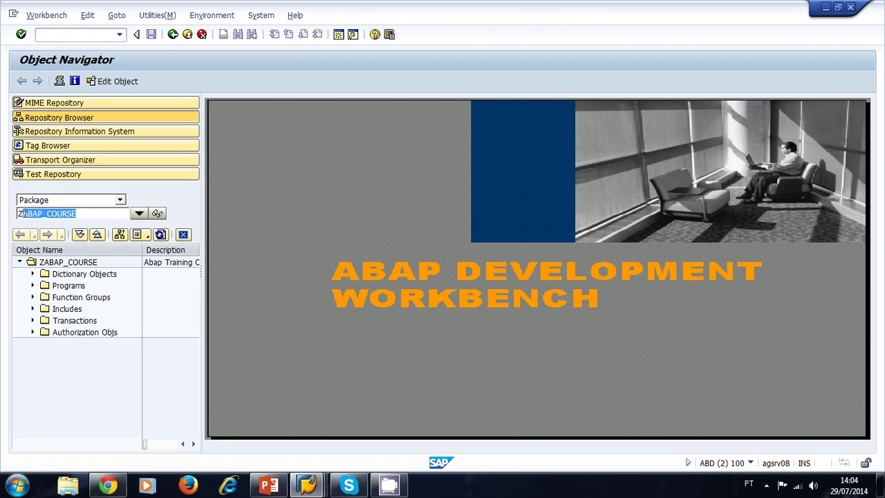
pyautogui.write('flight')
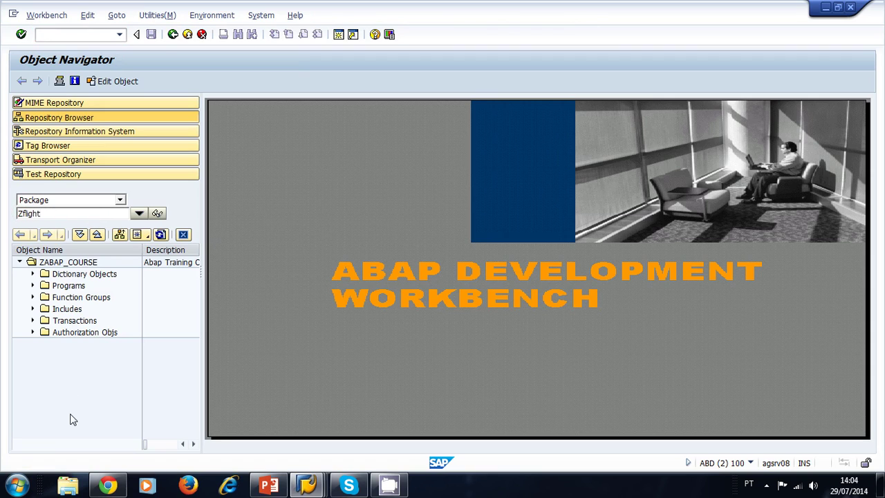
pyautogui.press('Return')
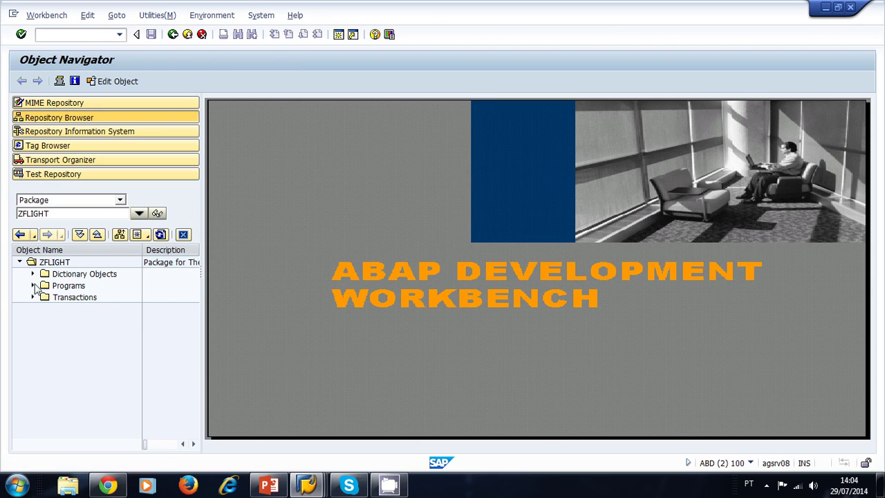
# Open program ZFLIGHT_REPORT from package ZFLIGHT and browse its source code
pyautogui.click(32, 285)
pyautogui.doubleClick(119, 297)
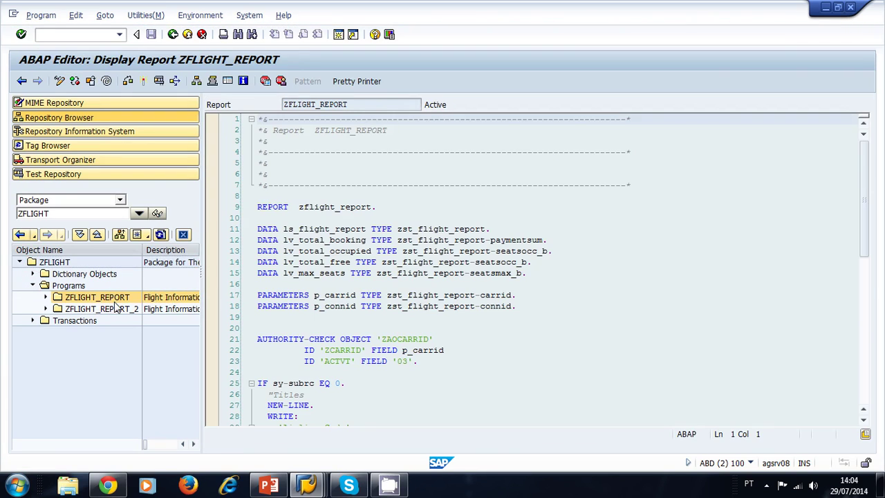
pyautogui.click(419, 286)
pyautogui.scroll(-5, 418, 269)
pyautogui.scroll(-1, 417, 269)
pyautogui.scroll(-1, 429, 277)
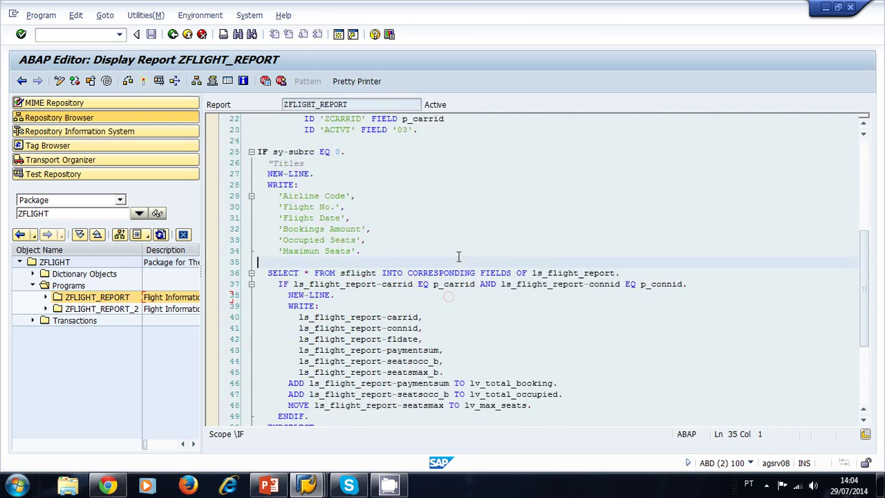
pyautogui.click(446, 295)
pyautogui.scroll(-1, 445, 295)
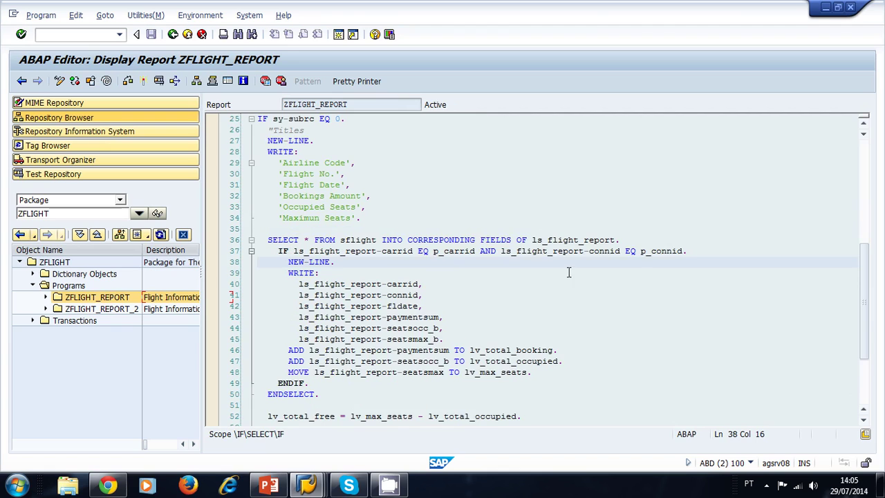
pyautogui.scroll(-1, 546, 288)
pyautogui.scroll(-1, 546, 290)
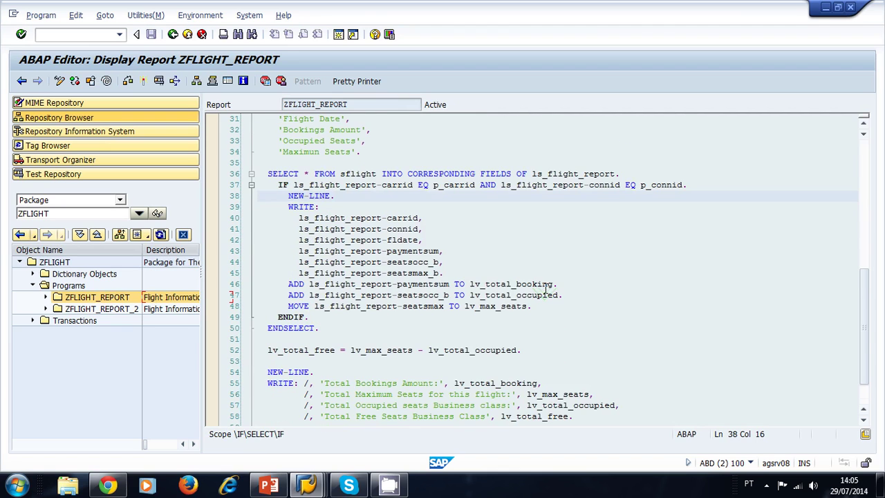
pyautogui.scroll(-2, 546, 289)
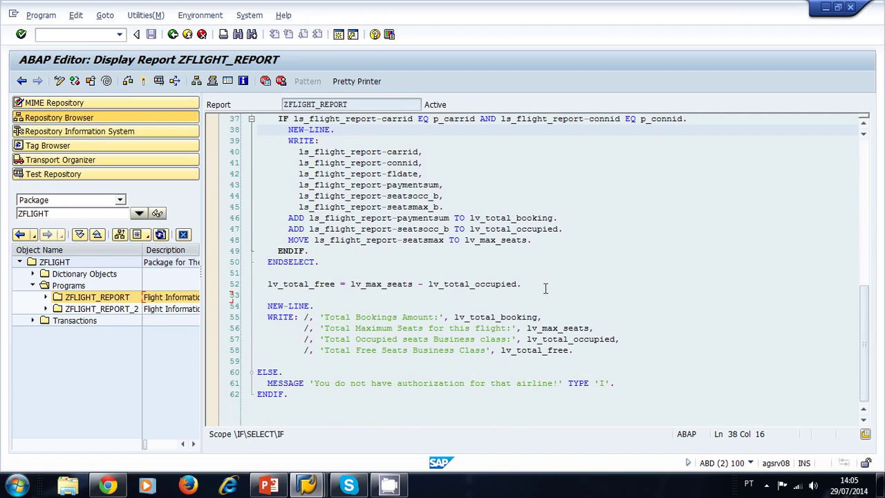
pyautogui.scroll(4, 546, 288)
pyautogui.scroll(1, 545, 288)
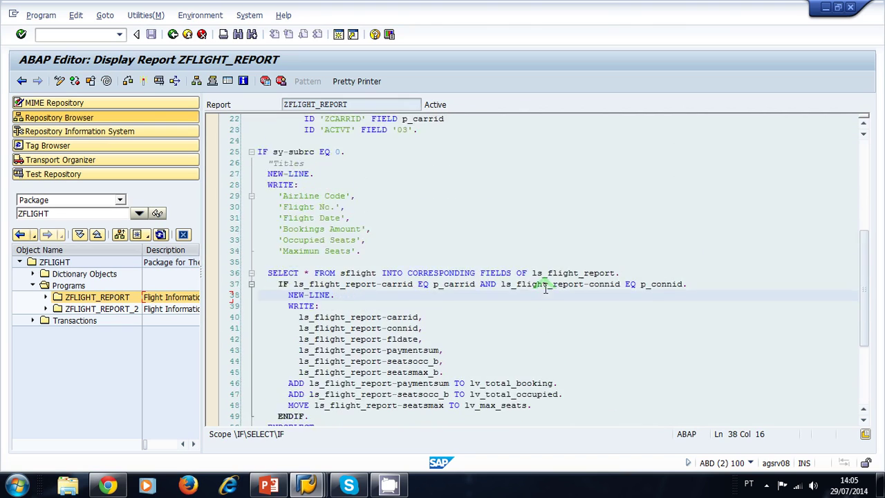
pyautogui.scroll(3, 545, 288)
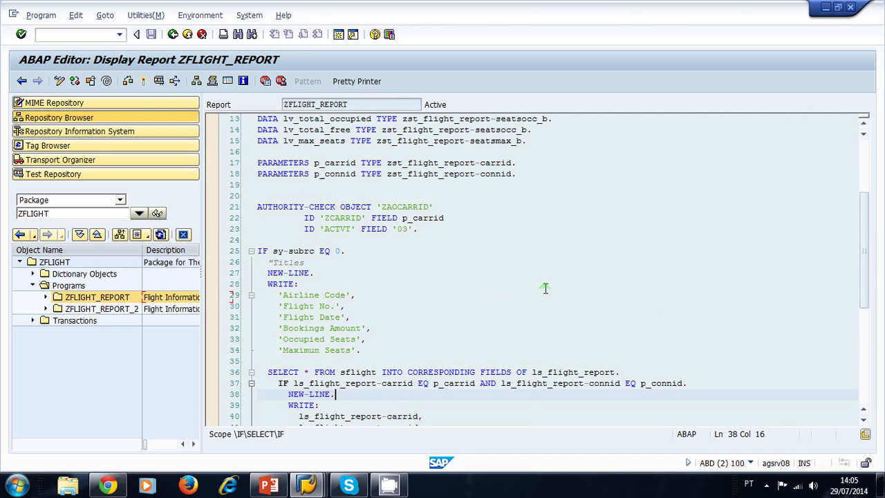
# Switch to change mode and declare DATA lt_flight_report TYPE ZTT_FLIGHT_REPORT
pyautogui.click(59, 81)
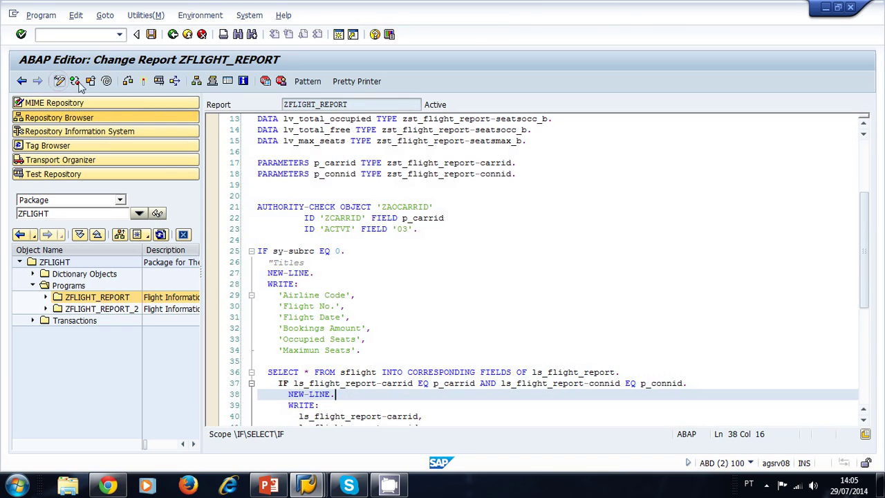
pyautogui.click(460, 328)
pyautogui.scroll(2, 505, 247)
pyautogui.click(544, 208)
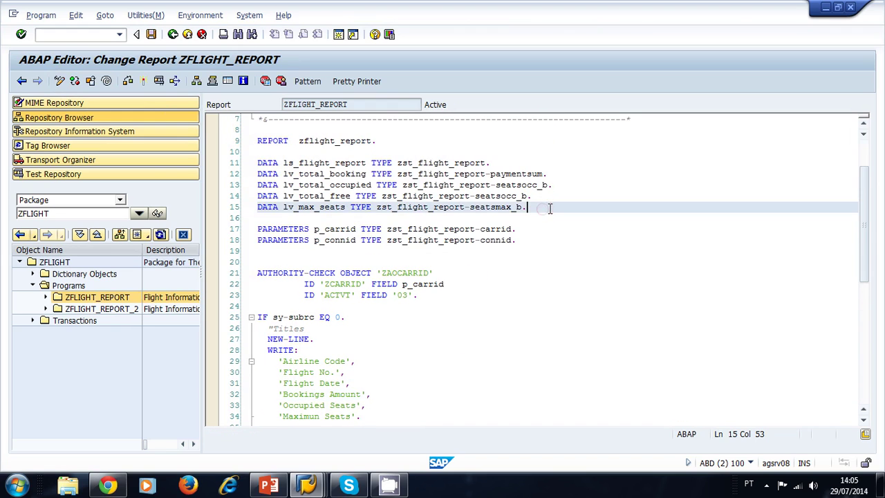
pyautogui.press('Return')
pyautogui.write('DATA ')
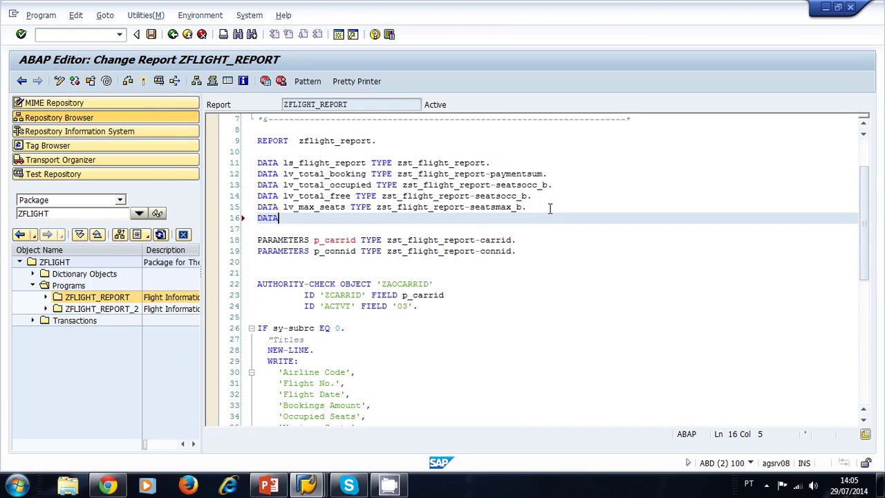
pyautogui.write('lt_')
pyautogui.write('flig')
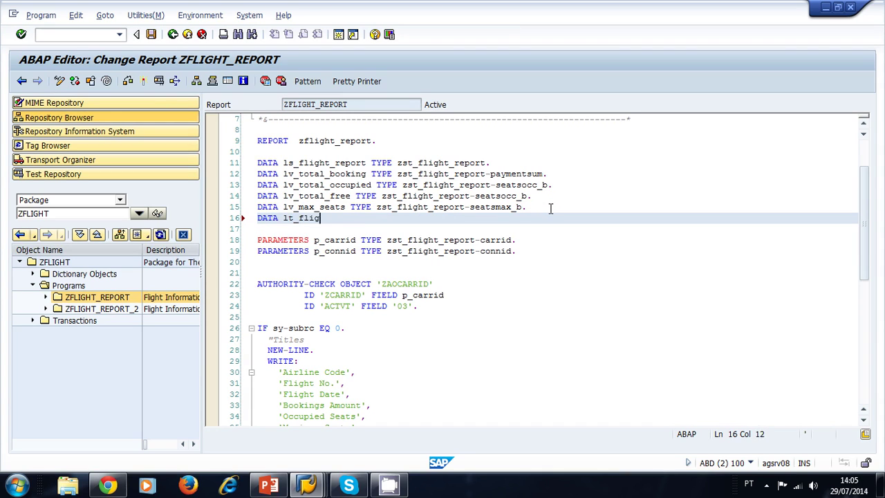
pyautogui.write('ht_repo')
pyautogui.write('rt TYPE')
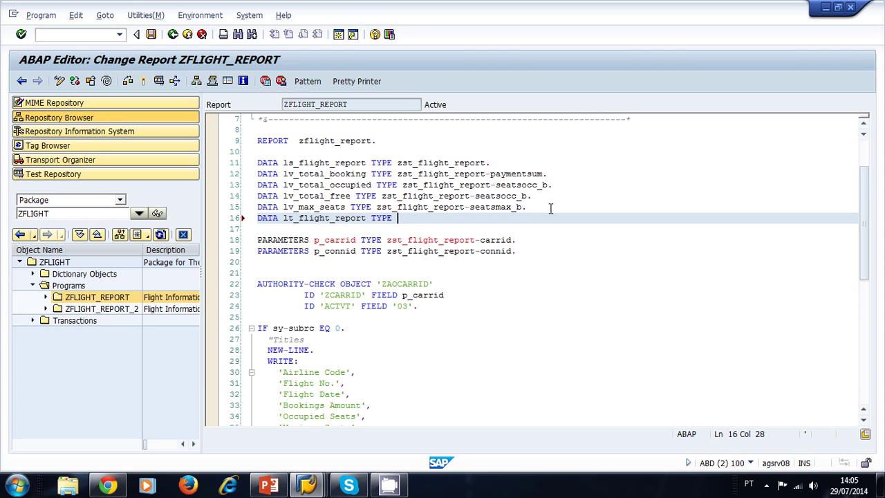
pyautogui.hotkey('ctrl', 'v')
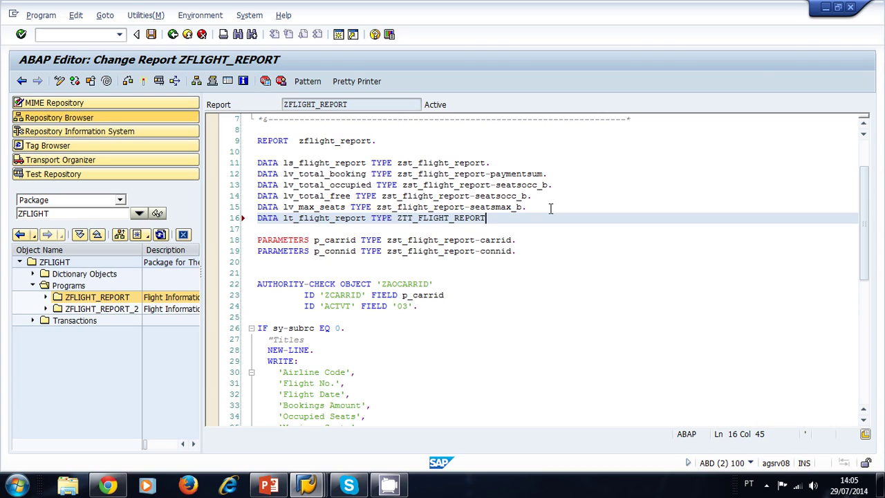
pyautogui.write('.')
# Declare DATA wa_flight_report LIKE LINE OF lt_flight_report
pyautogui.press('Return')
pyautogui.write('DA')
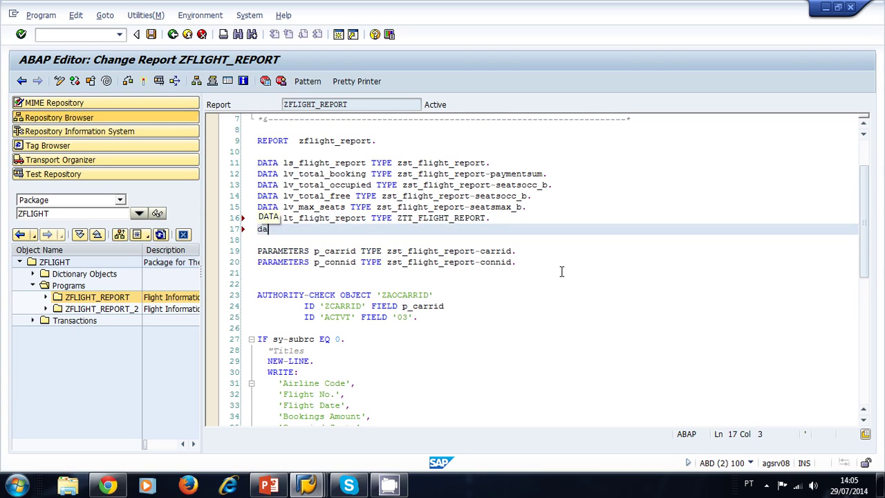
pyautogui.write('TA wa_')
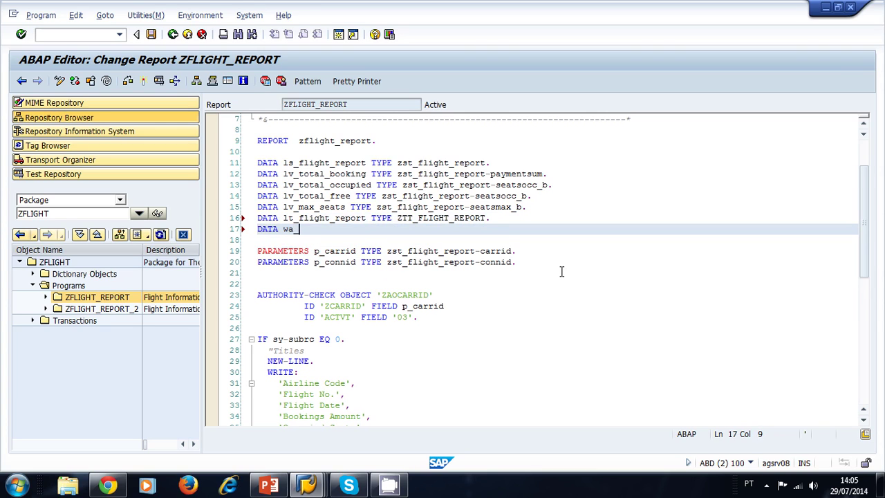
pyautogui.write('fli')
pyautogui.write('ght_report')
pyautogui.write(' LIKE LINE OF l')
pyautogui.press('Tab')
pyautogui.write('l')
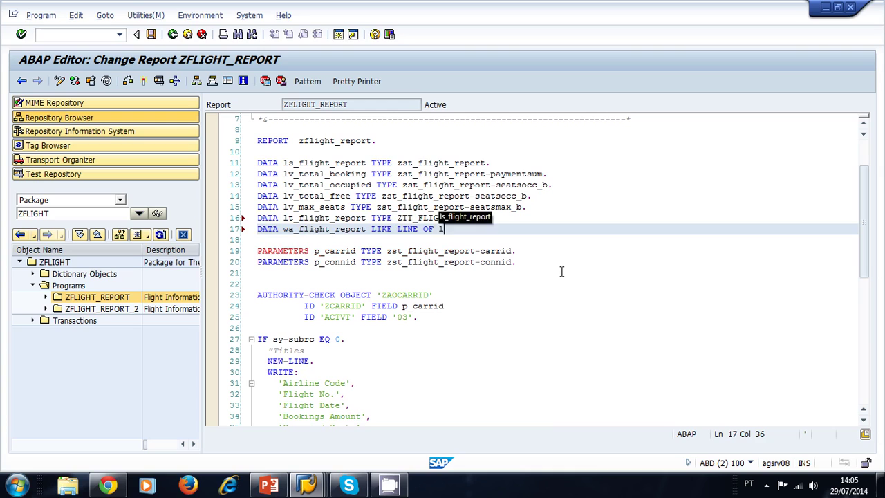
pyautogui.write('t')
pyautogui.press('Tab')
pyautogui.write('.')
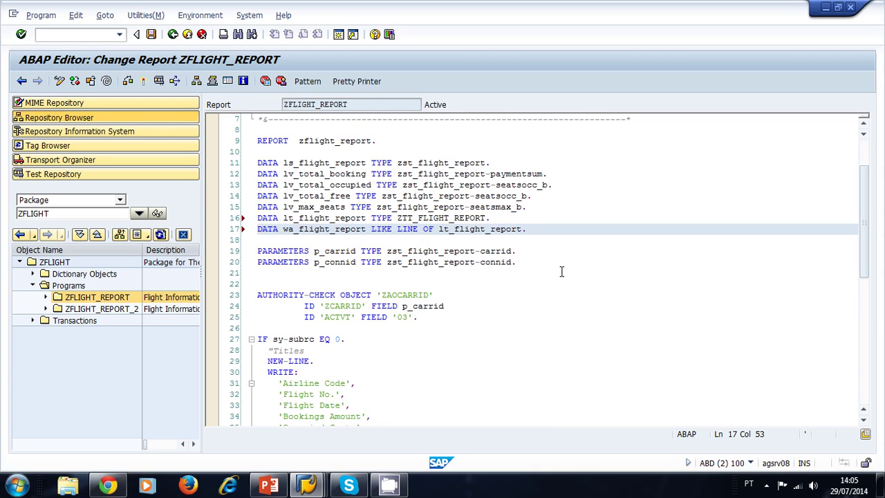
pyautogui.moveTo(366, 229); pyautogui.dragTo(284, 232)
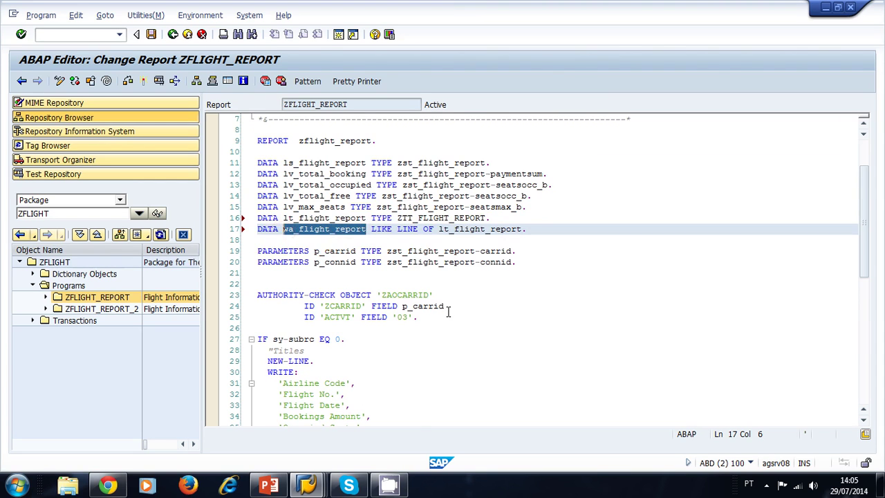
# Insert a new line after line 50 in the SELECT loop and enter wa_flight_report
pyautogui.scroll(-6, 448, 313)
pyautogui.scroll(-1, 447, 313)
pyautogui.scroll(-1, 448, 313)
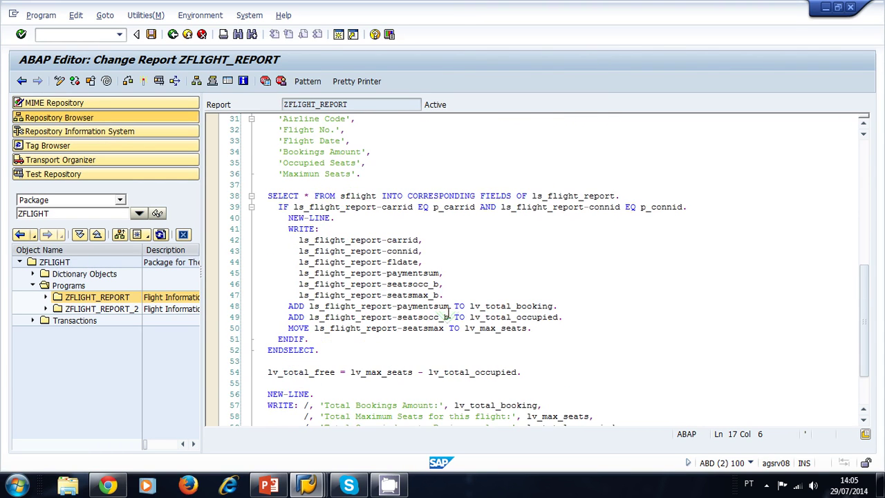
pyautogui.scroll(-1, 448, 313)
pyautogui.click(418, 304)
pyautogui.click(561, 293)
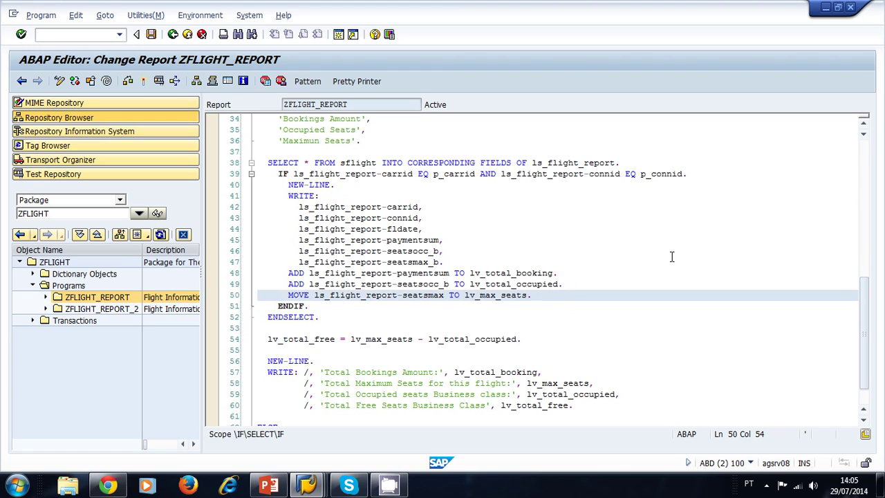
pyautogui.press('Return')
pyautogui.press('Return')
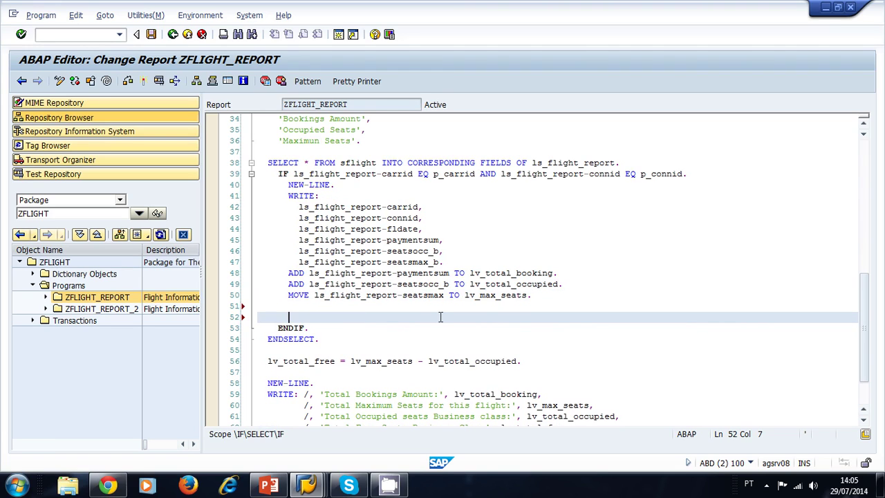
pyautogui.write('wa_flight_report')
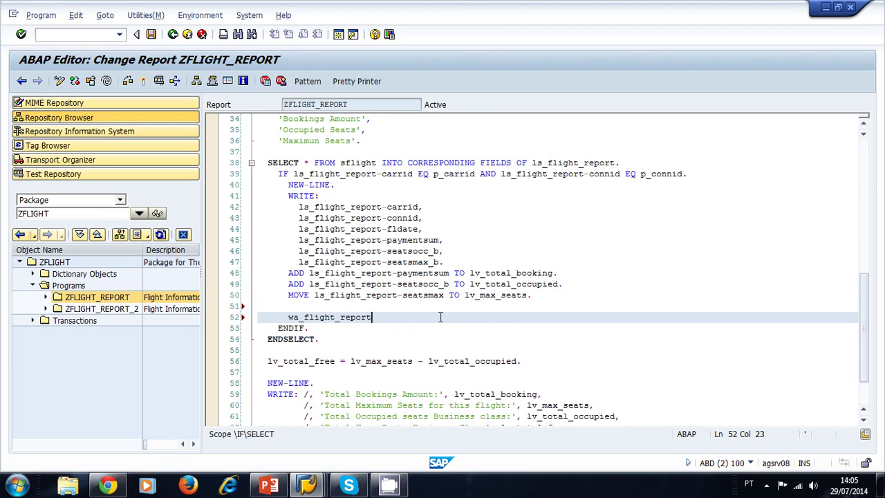
pyautogui.press('BackSpace')
pyautogui.press('BackSpace')
pyautogui.press('BackSpace')
pyautogui.press('BackSpace')
pyautogui.press('BackSpace')
pyautogui.press('BackSpace')
pyautogui.press('BackSpace')
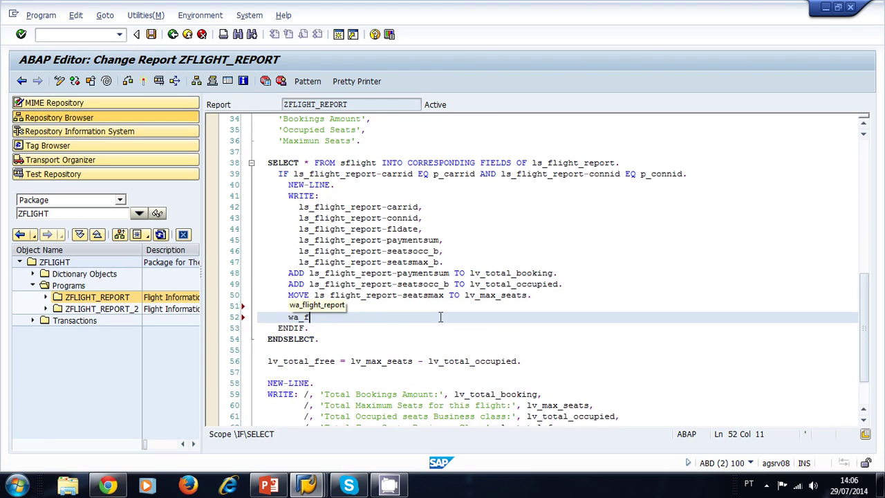
pyautogui.press('Tab')
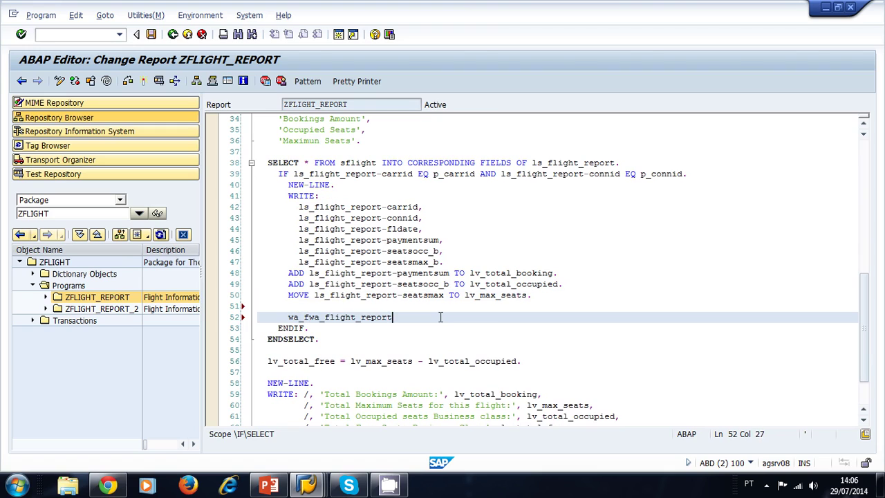
# Write the statement MOVE-CORRESPONDING ls_flight_report TO wa_flight_report
pyautogui.press('Home')
pyautogui.press('BackSpace')
pyautogui.press('BackSpace')
pyautogui.press('Delete')
pyautogui.press('Delete')
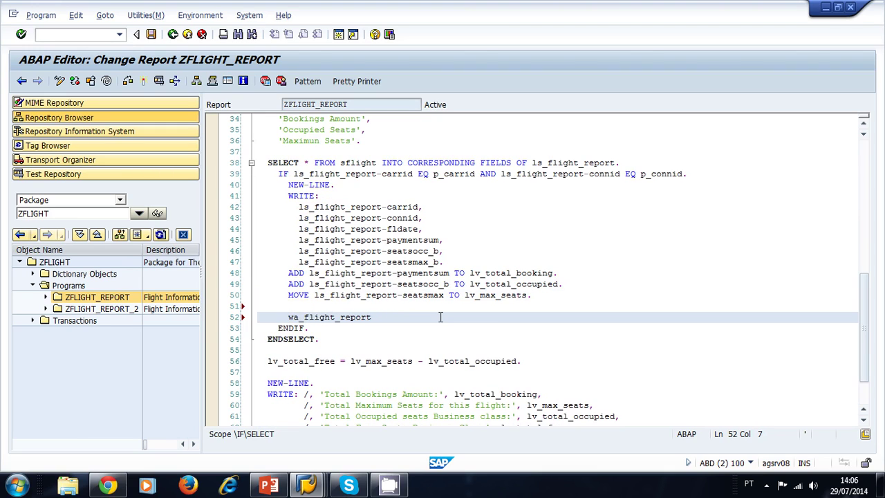
pyautogui.write('move')
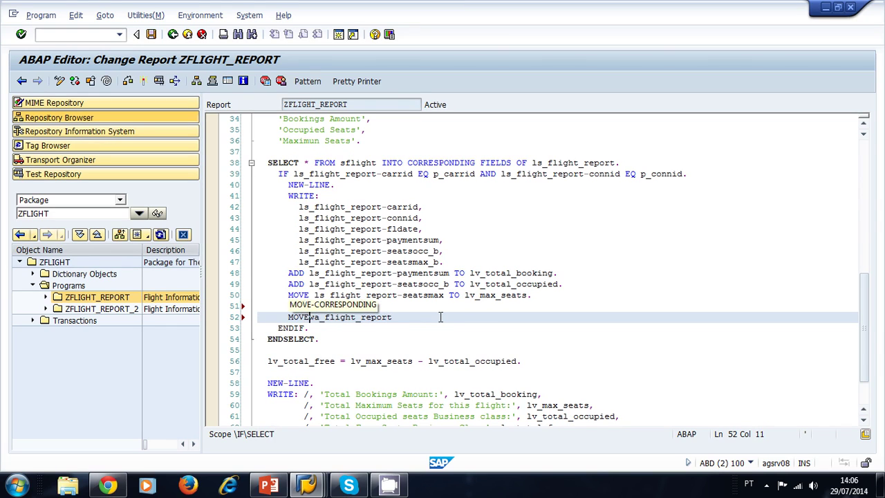
pyautogui.press('Tab')
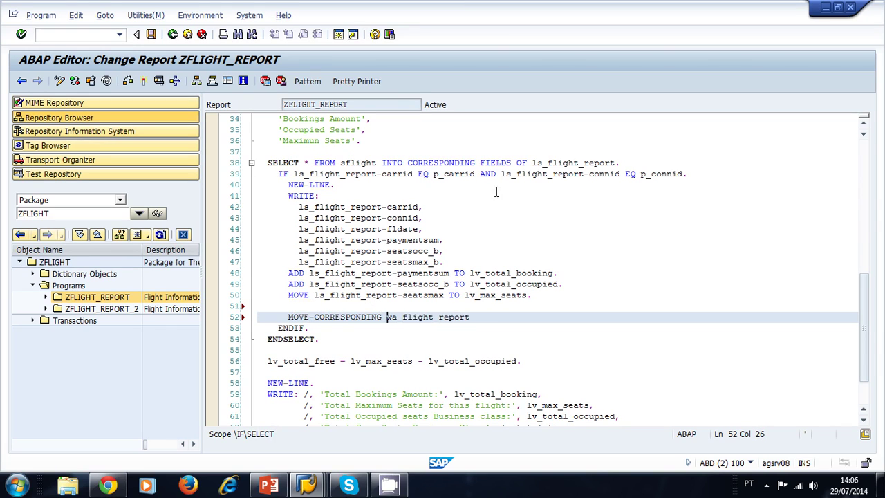
pyautogui.moveTo(531, 162); pyautogui.dragTo(616, 163)
pyautogui.hotkey('ctrl', 'c')
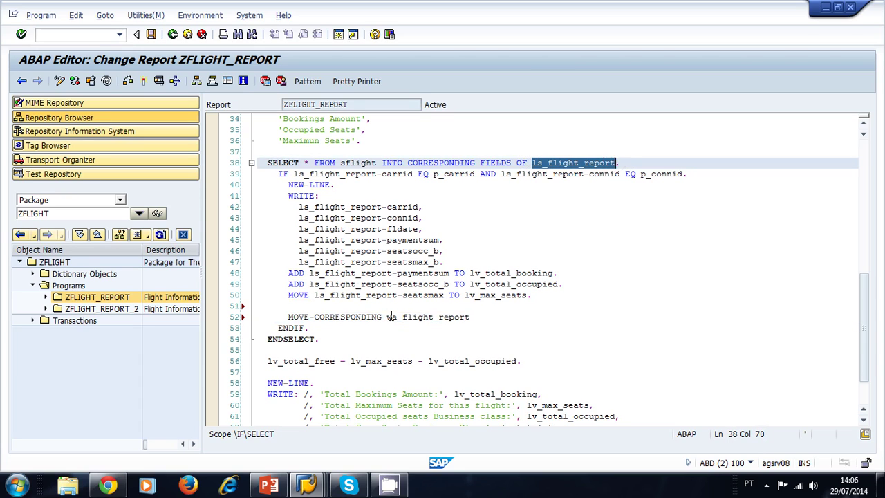
pyautogui.click(385, 317)
pyautogui.hotkey('ctrl', 'v')
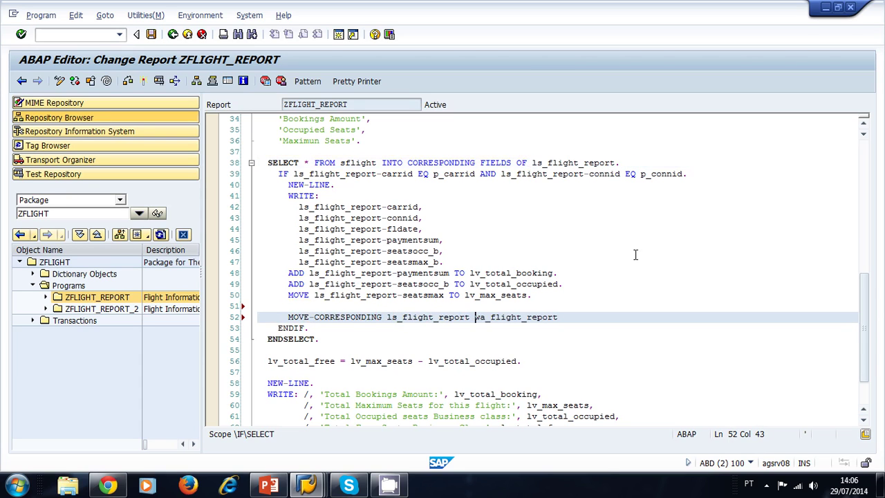
pyautogui.write('t')
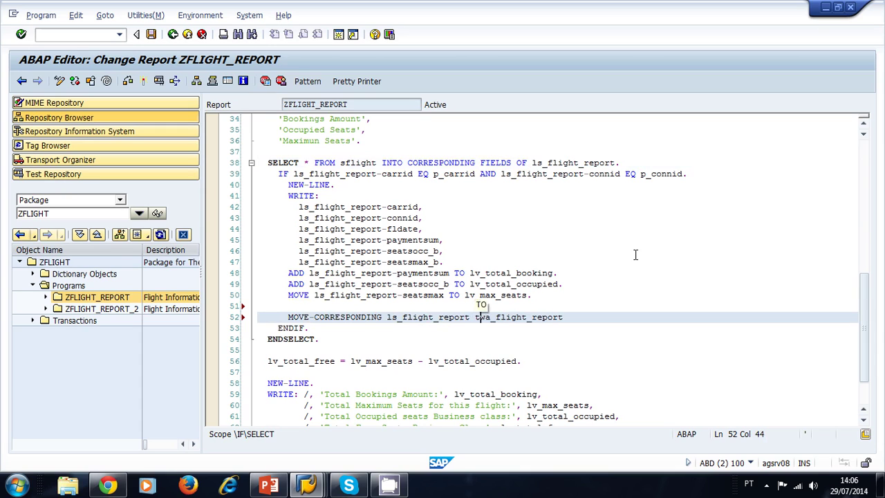
pyautogui.write('o')
pyautogui.click(604, 317)
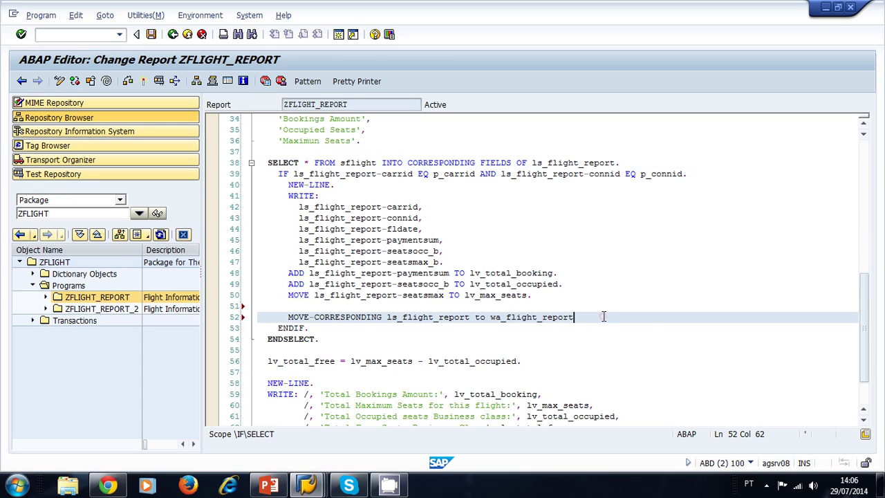
pyautogui.write('.')
# Add 'APPEND wa_flight_report TO lt_flight_report.' on the following line
pyautogui.press('Return')
pyautogui.write('ap')
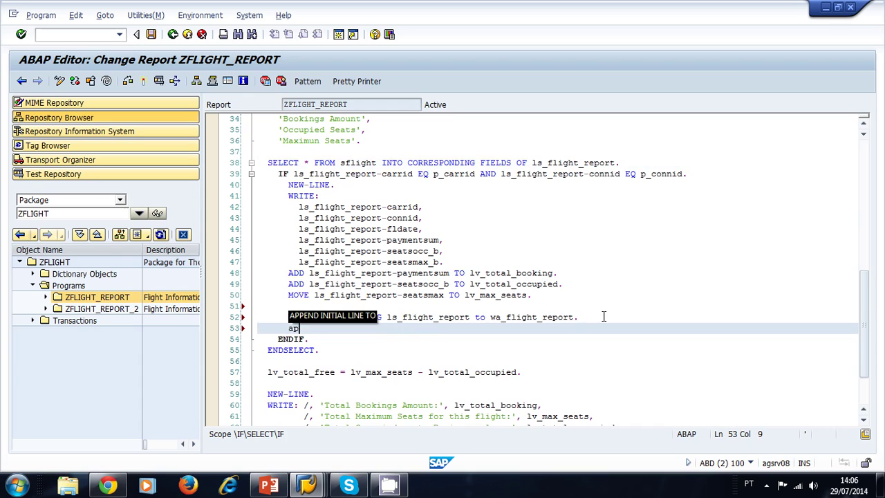
pyautogui.write('pend ')
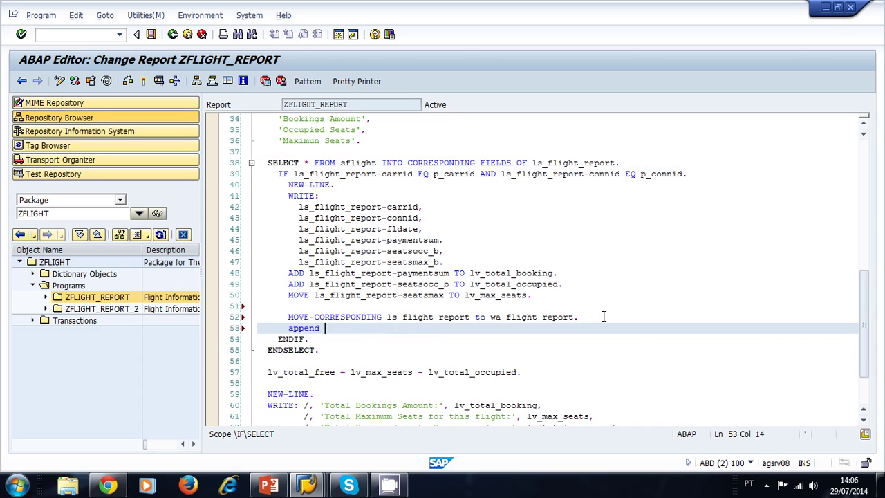
pyautogui.write('wa')
pyautogui.press('Tab')
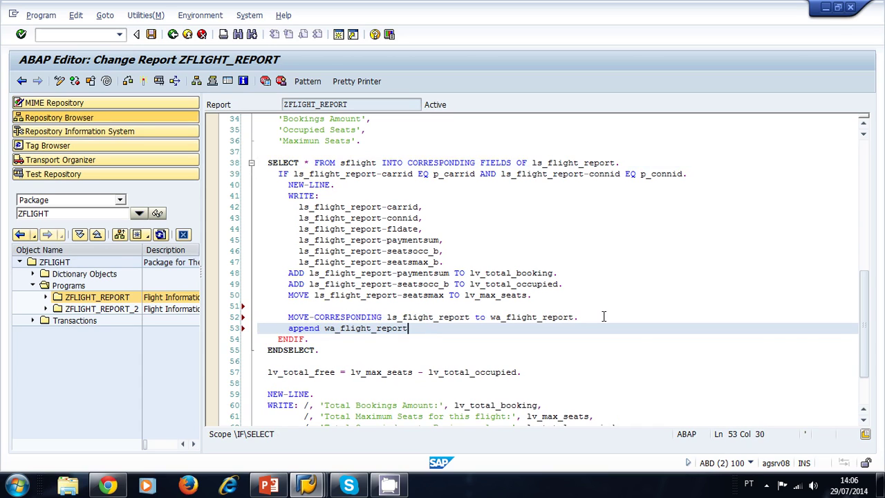
pyautogui.write('to lt')
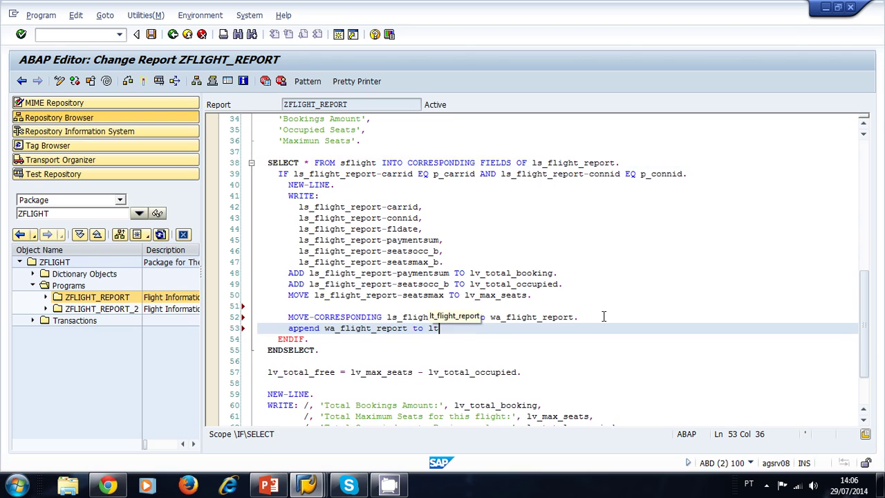
pyautogui.press('Tab')
pyautogui.write('.')
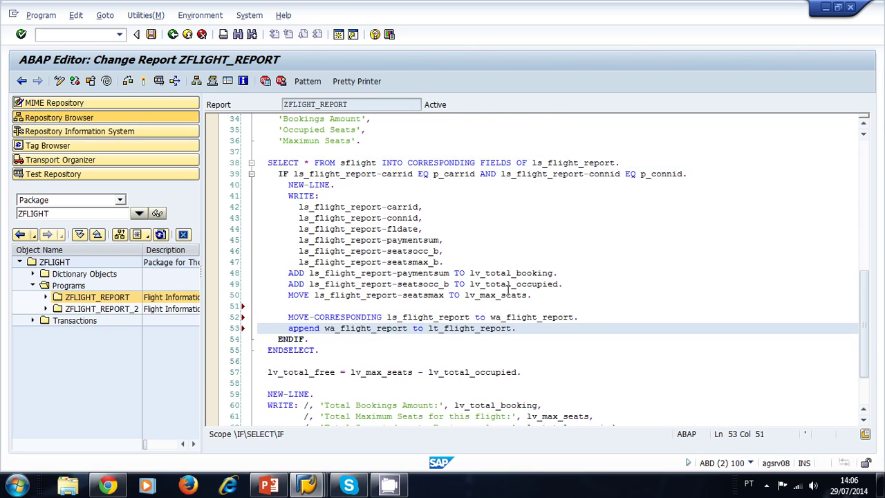
pyautogui.scroll(-1, 510, 290)
pyautogui.scroll(-1, 509, 288)
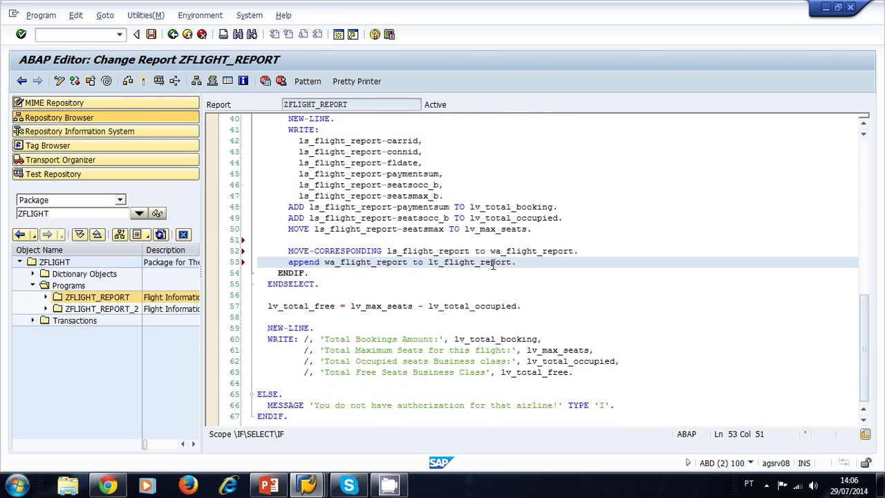
pyautogui.moveTo(519, 264); pyautogui.dragTo(429, 266)
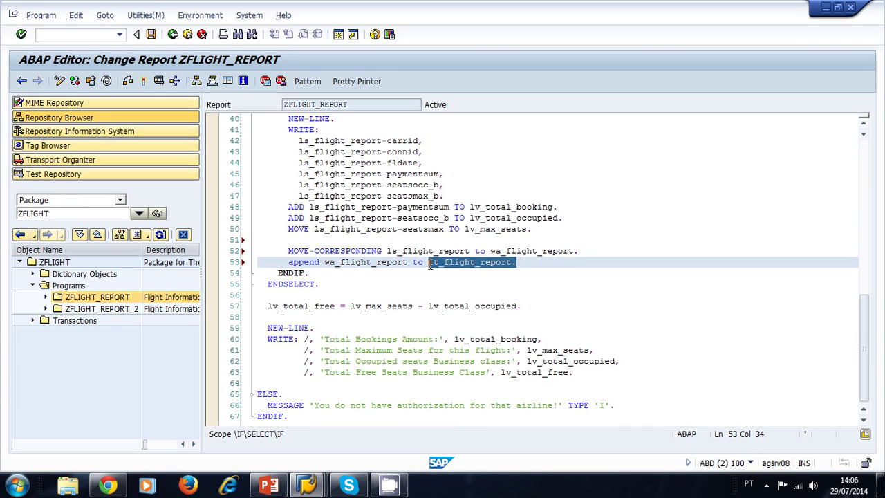
pyautogui.scroll(-1, 527, 277)
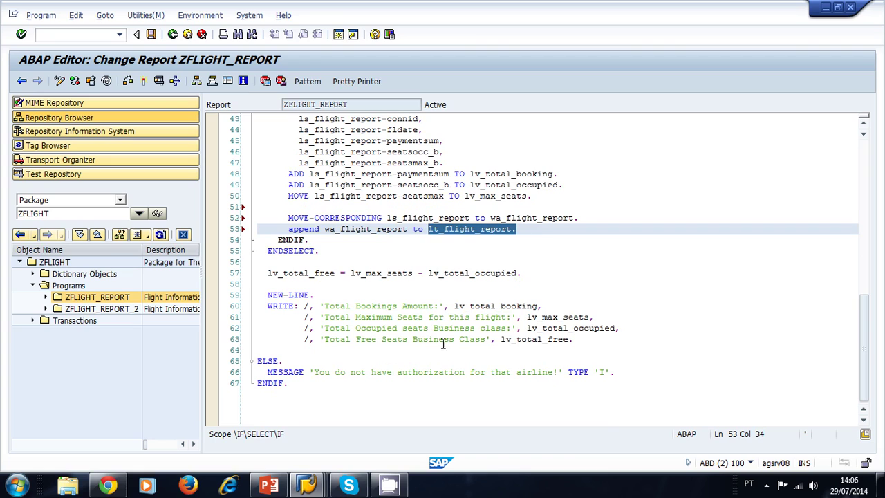
# Add LOOP AT lt_flight_report INTO wa_flight_report after the totals output
pyautogui.click(415, 351)
pyautogui.press('Return')
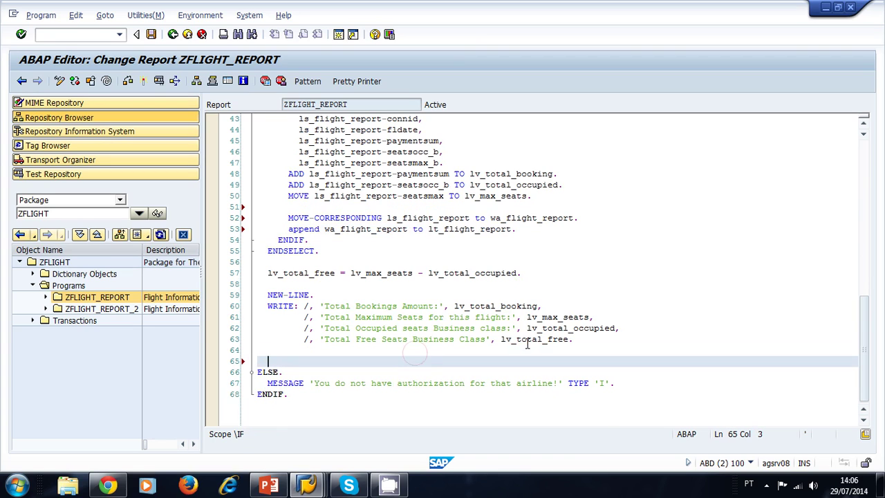
pyautogui.write('loo')
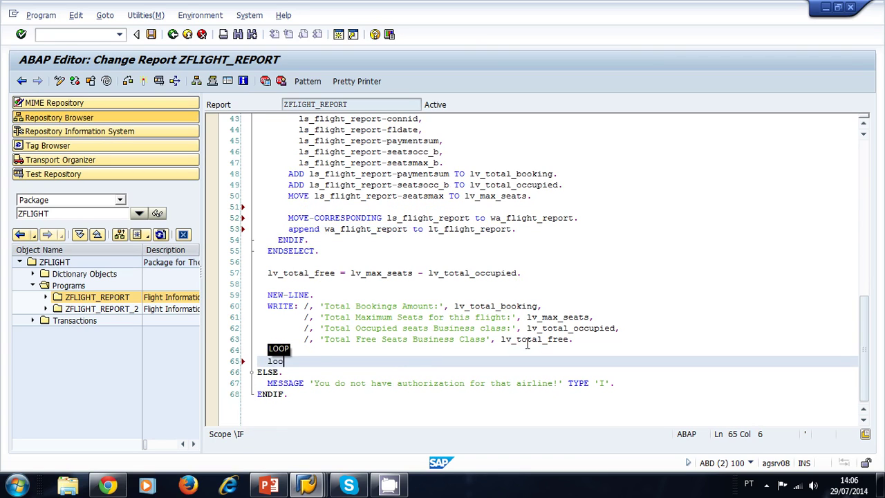
pyautogui.hotkey('shift', 'Return')
pyautogui.write('lt_flight_report.')
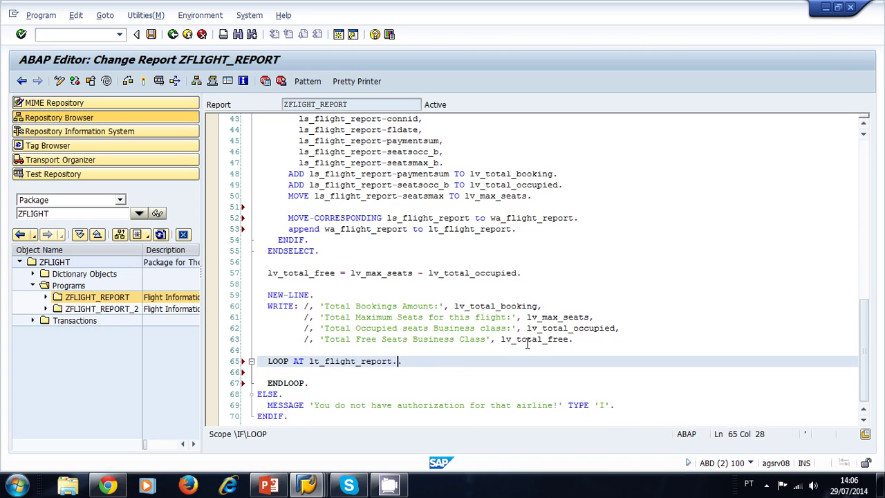
pyautogui.press('Left')
pyautogui.write('INTO wa')
pyautogui.press('Tab')
# Inside the loop, write each row's index with WRITE: sy-tabix
pyautogui.press('Down')
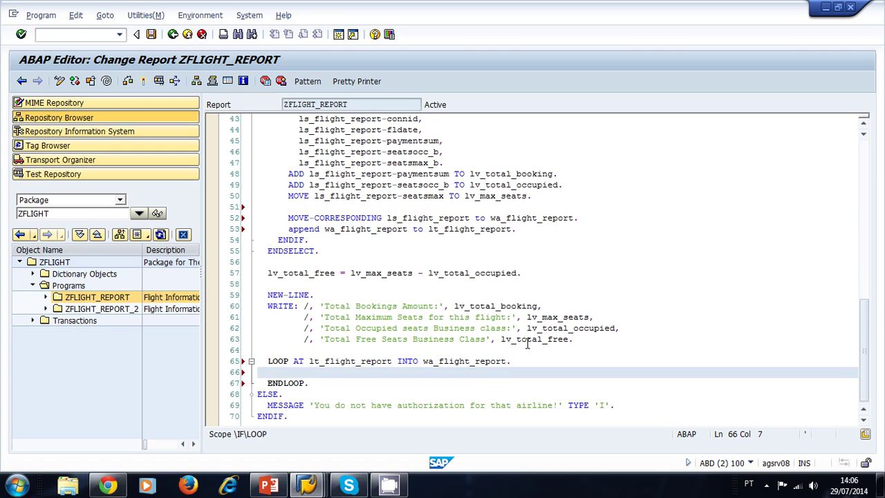
pyautogui.write('WRI')
pyautogui.press('Tab')
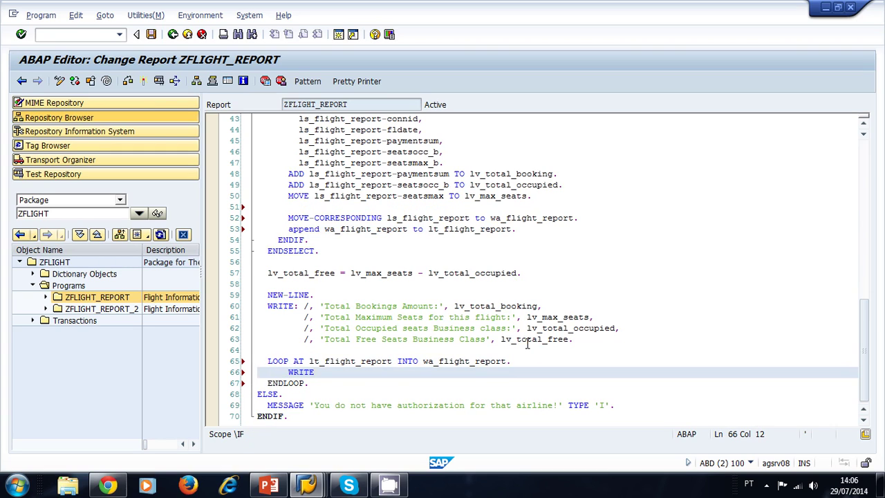
pyautogui.write(': s')
pyautogui.write('y-ta')
pyautogui.write('bix.')
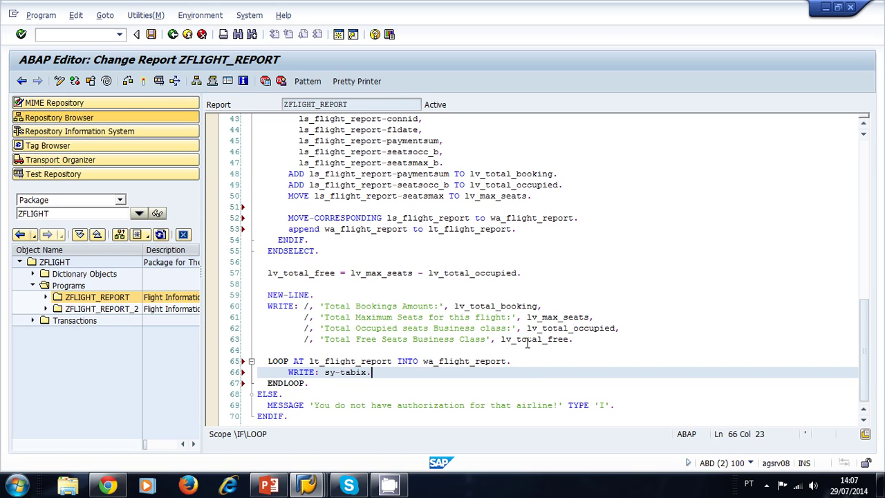
pyautogui.scroll(-1, 527, 344)
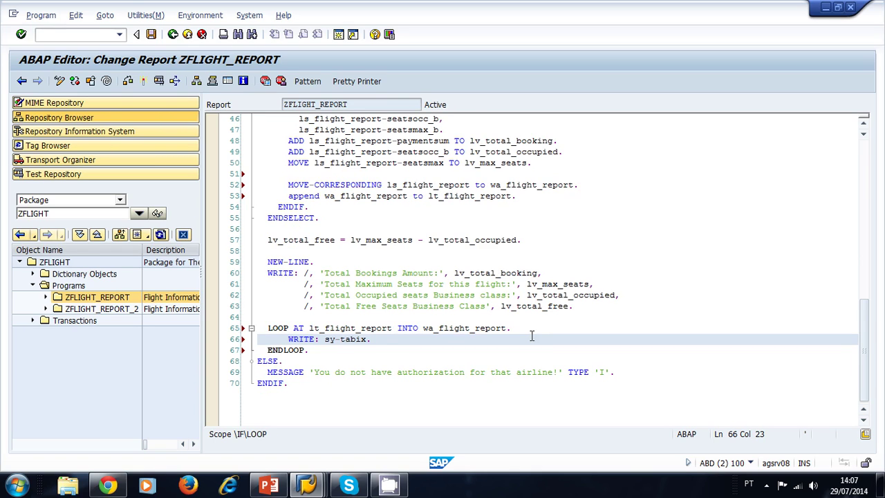
# Syntax-check ZFLIGHT_REPORT and activate it
pyautogui.hotkey('ctrl', 'F2')
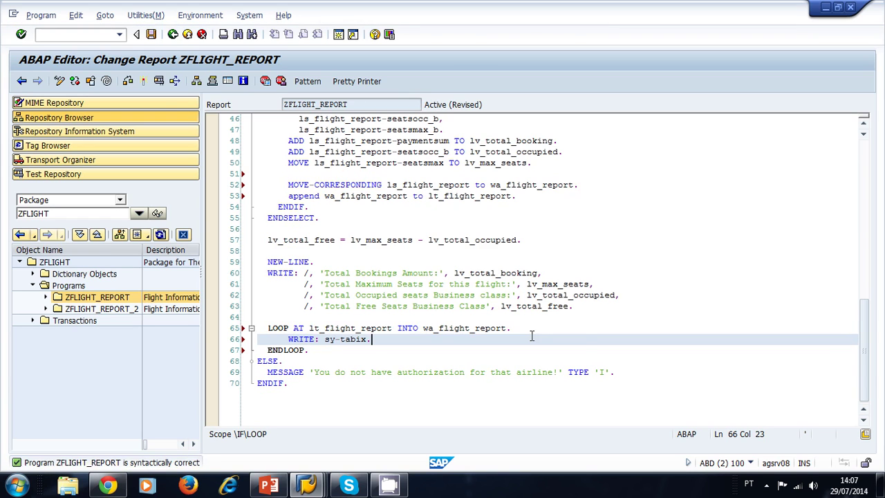
pyautogui.hotkey('ctrl', 'F3')
pyautogui.press('Return')
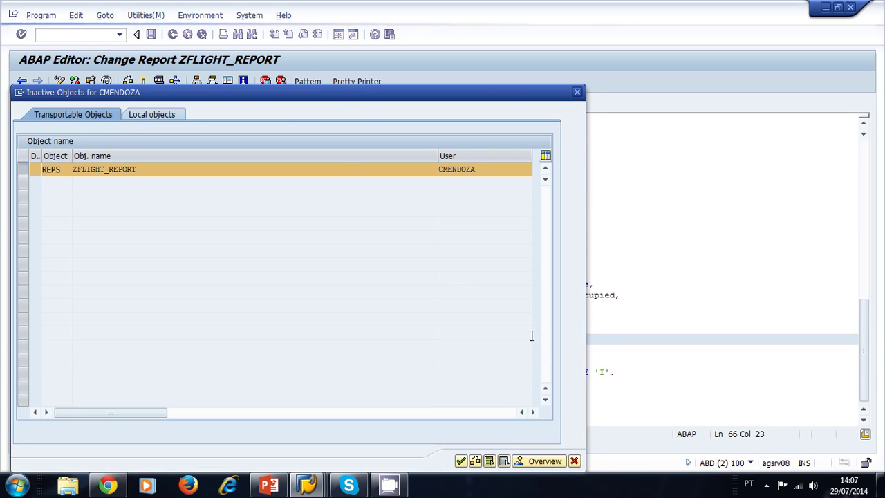
# Run the report for Airline Code AA, listing 14 flights with row indices 1 to 14
pyautogui.click(158, 81)
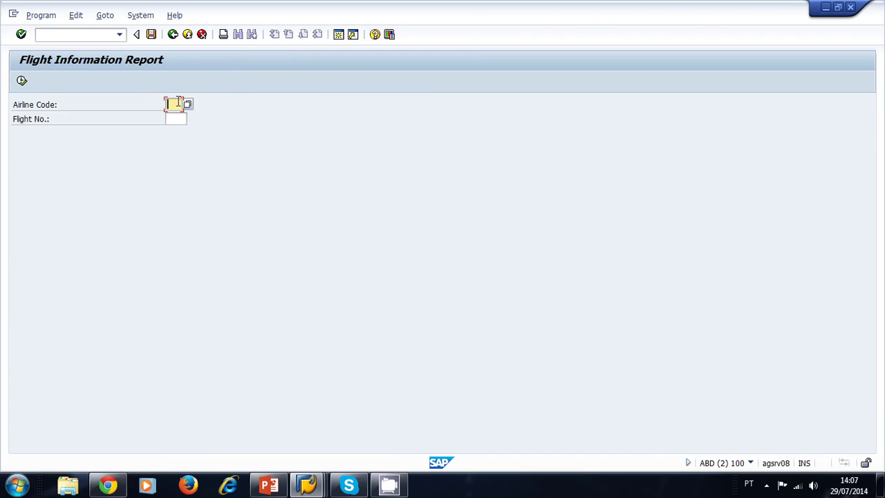
pyautogui.click(173, 103)
pyautogui.click(176, 122)
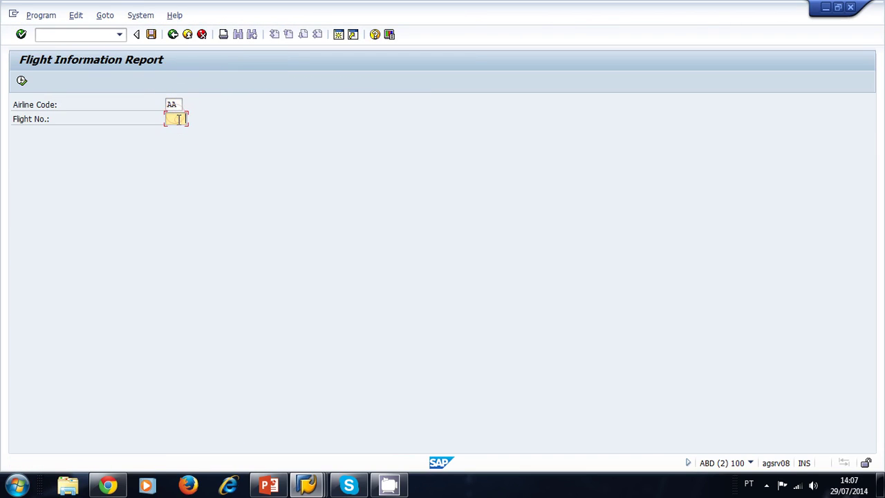
pyautogui.write('17')
pyautogui.click(22, 79)
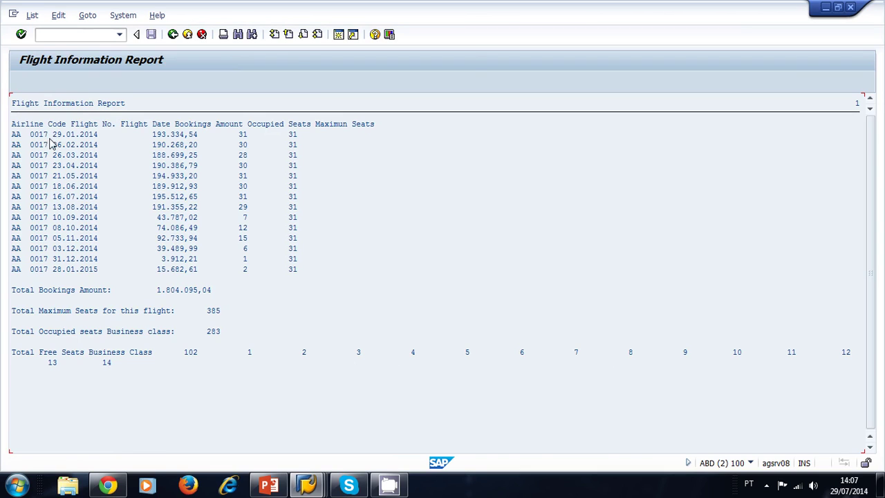
# Go back from the flight list to the ZFLIGHT_REPORT source, up to the DATA declarations
pyautogui.click(173, 35)
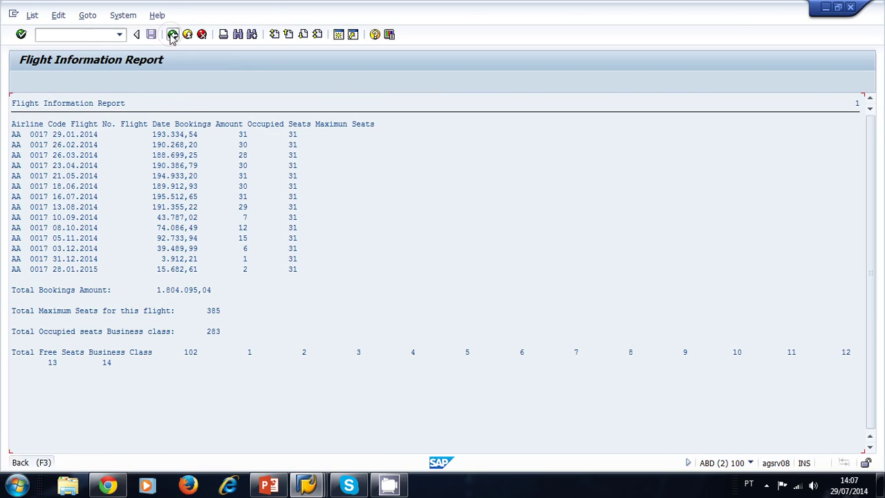
pyautogui.click(173, 34)
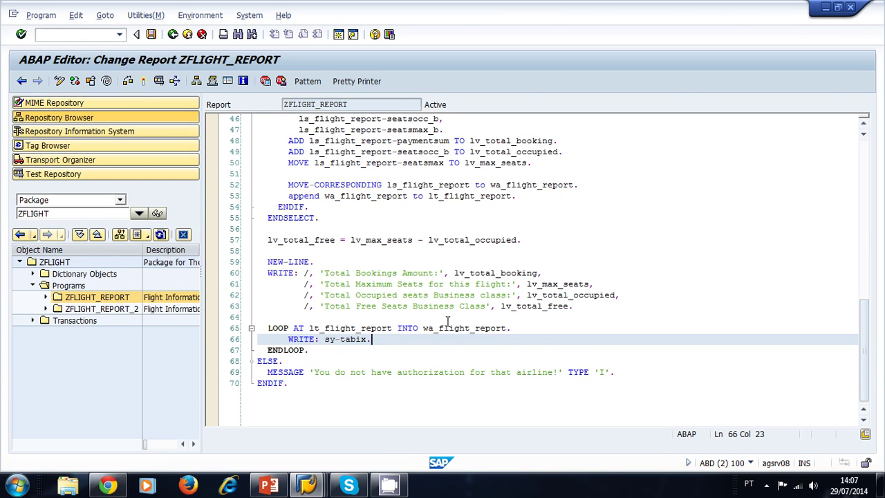
pyautogui.scroll(1, 447, 321)
pyautogui.scroll(3, 469, 321)
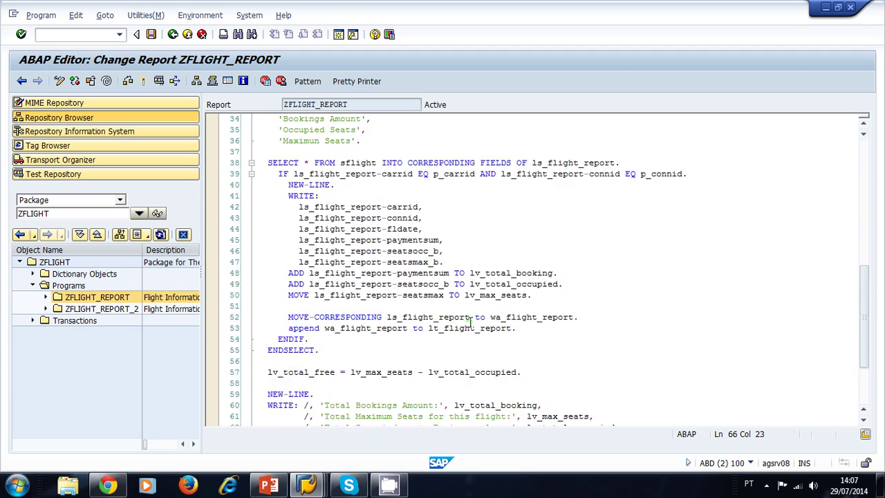
pyautogui.scroll(3, 469, 321)
pyautogui.scroll(5, 469, 320)
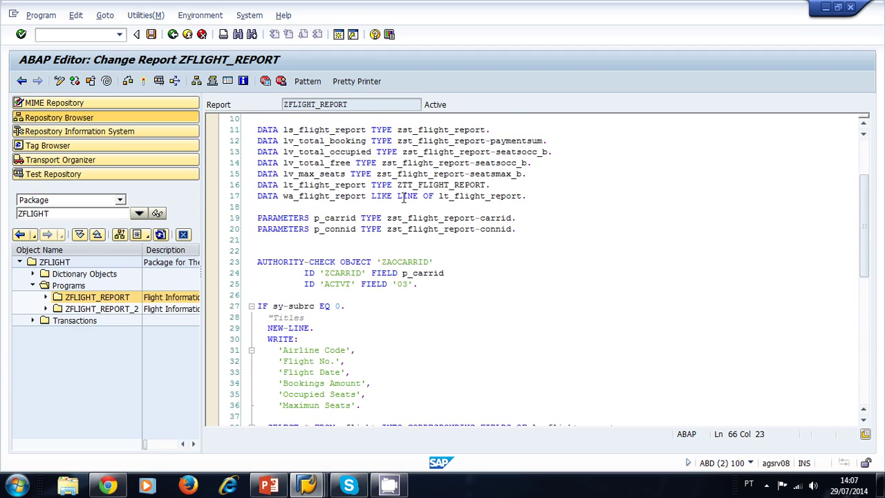
# Highlight the ZTT_FLIGHT_REPORT type name in the declaration on line 16
pyautogui.moveTo(489, 185); pyautogui.dragTo(397, 186)
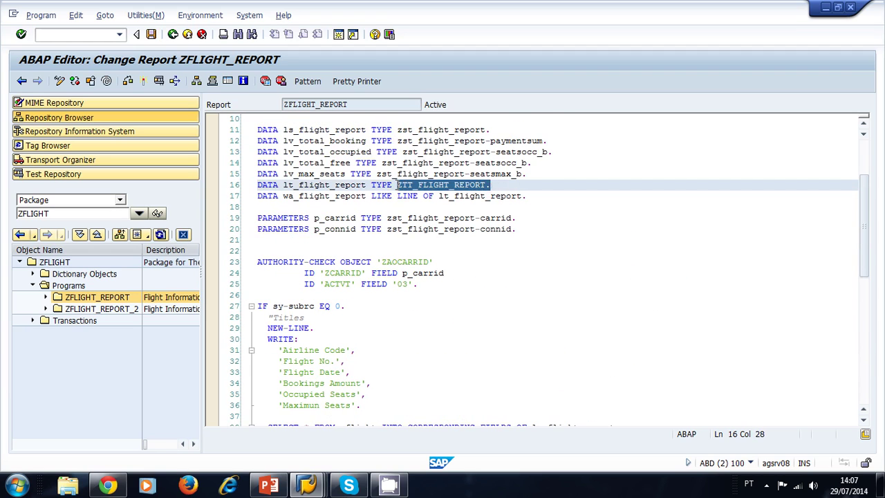
pyautogui.click(507, 261)
pyautogui.moveTo(489, 185); pyautogui.dragTo(396, 185)
pyautogui.click(529, 320)
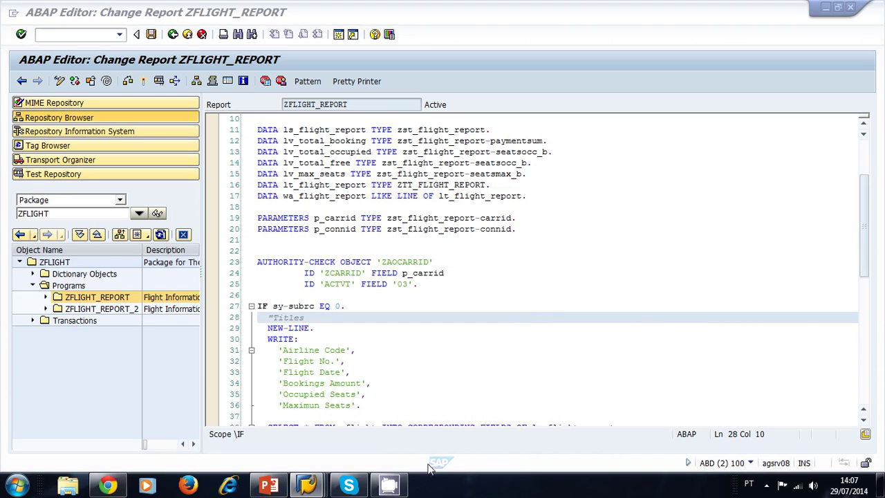
# Present from slide 22 in PowerPoint, swapping Presenter View and Slide Show displays
pyautogui.click(766, 486)
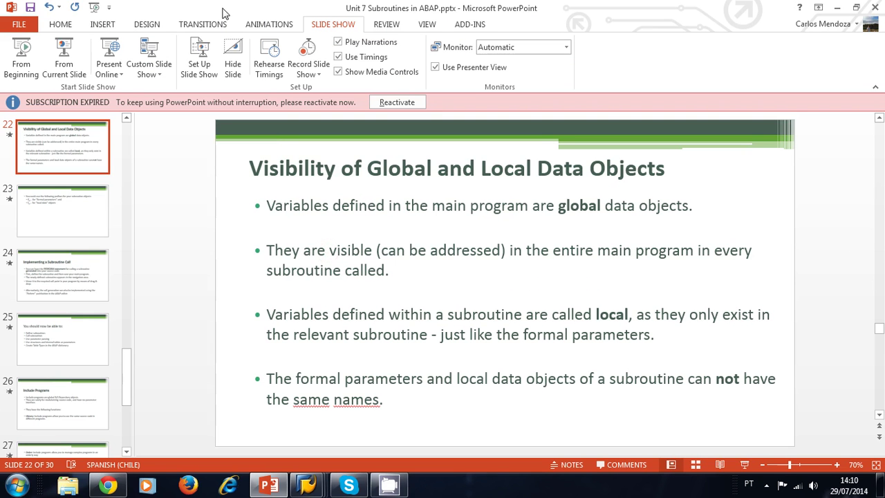
pyautogui.click(66, 67)
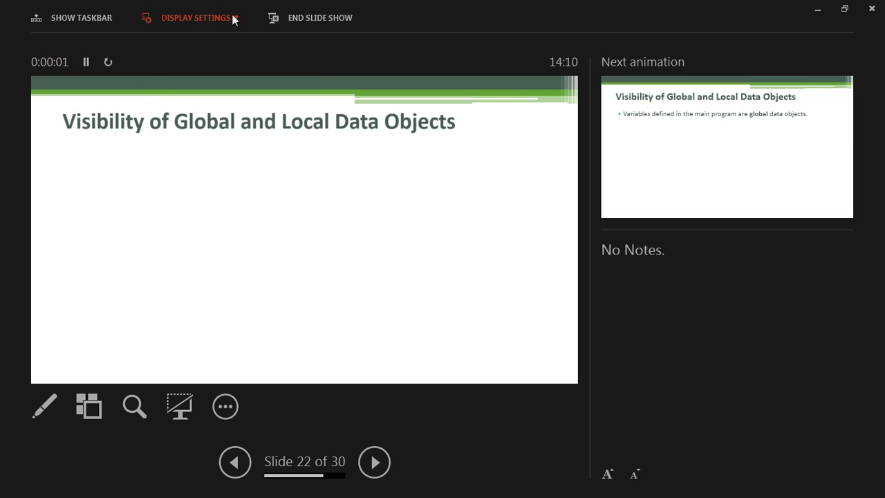
pyautogui.click(233, 18)
pyautogui.click(228, 39)
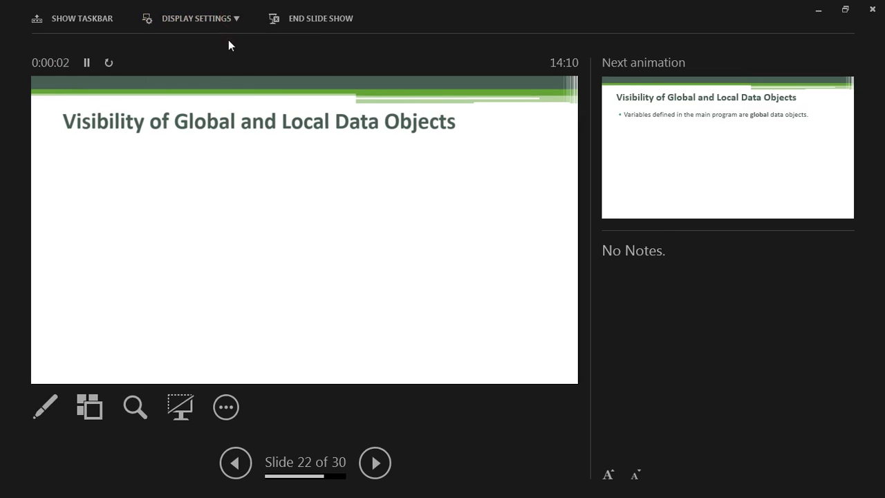